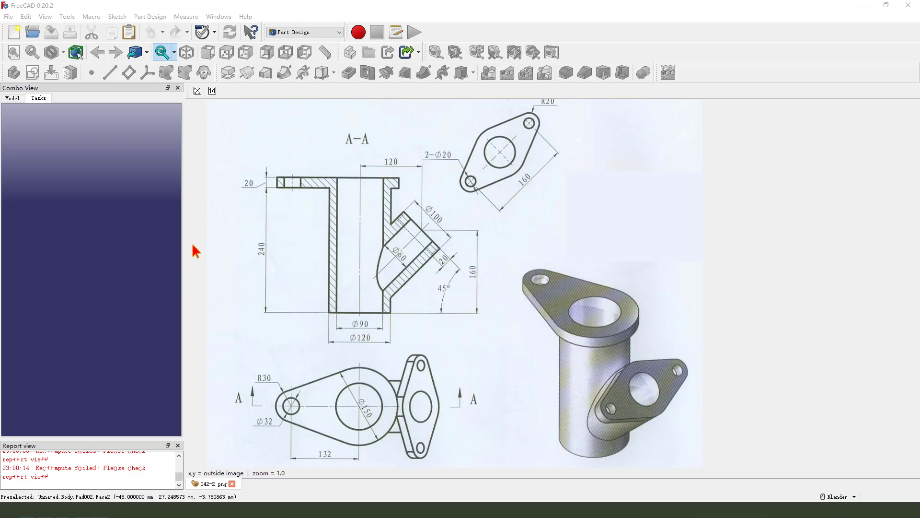
# Clear the start screen to prepare an empty Part Design document for the pipe fitting
pyautogui.moveTo(245, 183); pyautogui.dragTo(540, 287)
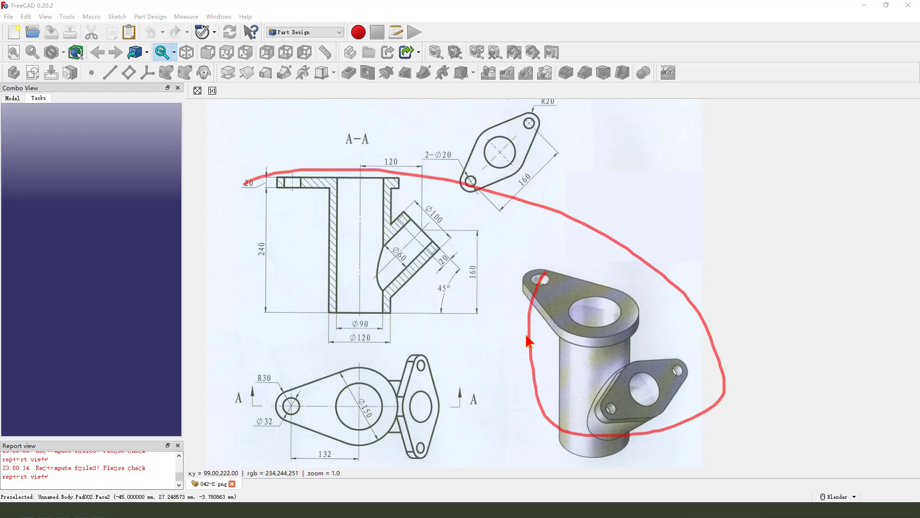
pyautogui.moveTo(529, 344); pyautogui.dragTo(36, 4)
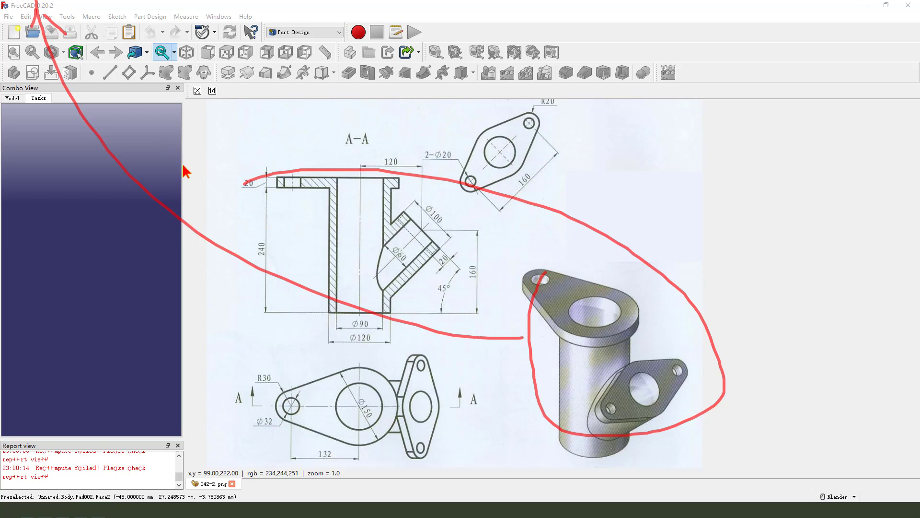
pyautogui.press('Escape')
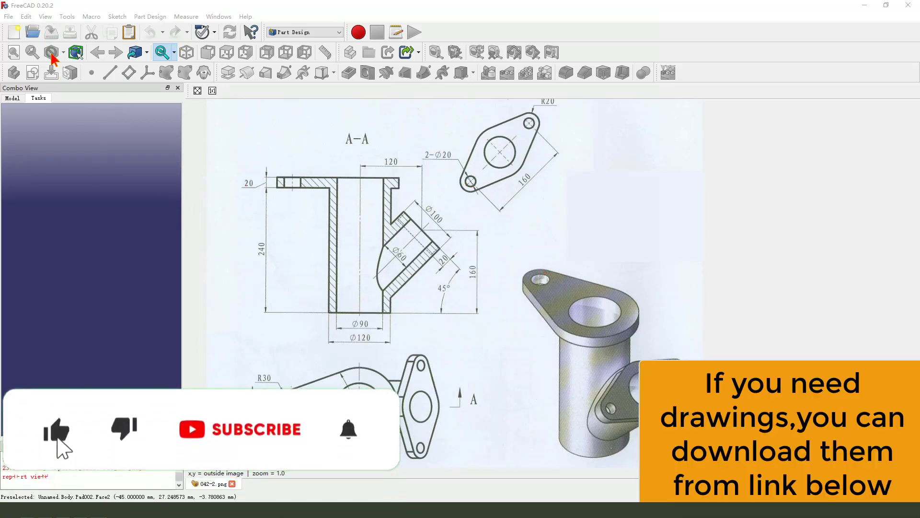
# Create a body and tile the 3D view beside the 042-2.png drawing, showing its section view
pyautogui.click(16, 36)
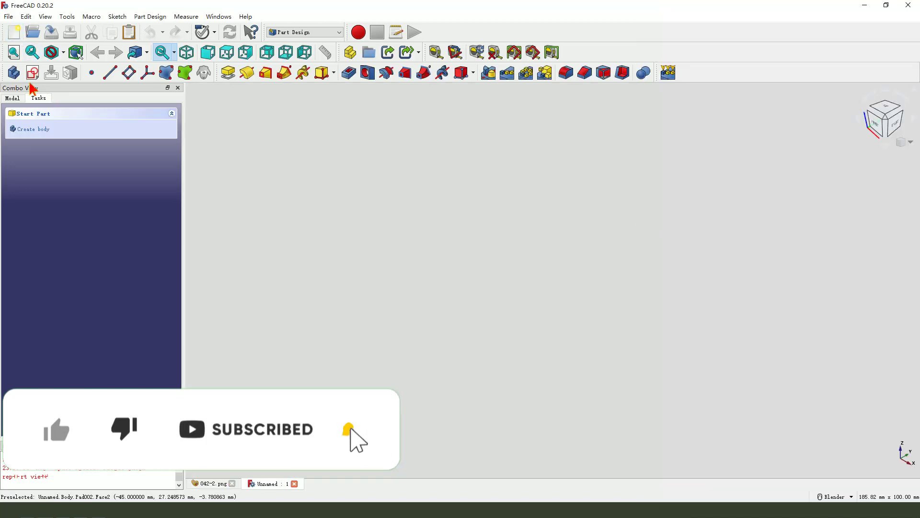
pyautogui.click(14, 73)
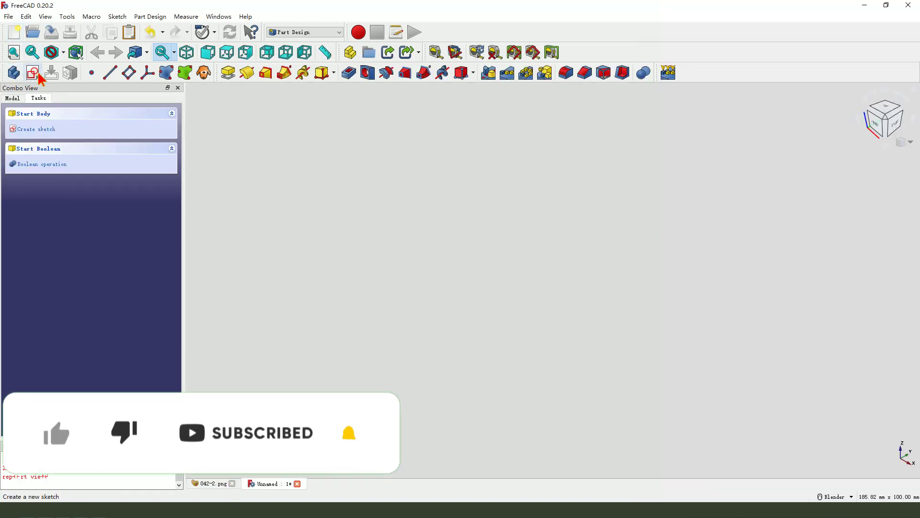
pyautogui.click(218, 17)
pyautogui.click(232, 55)
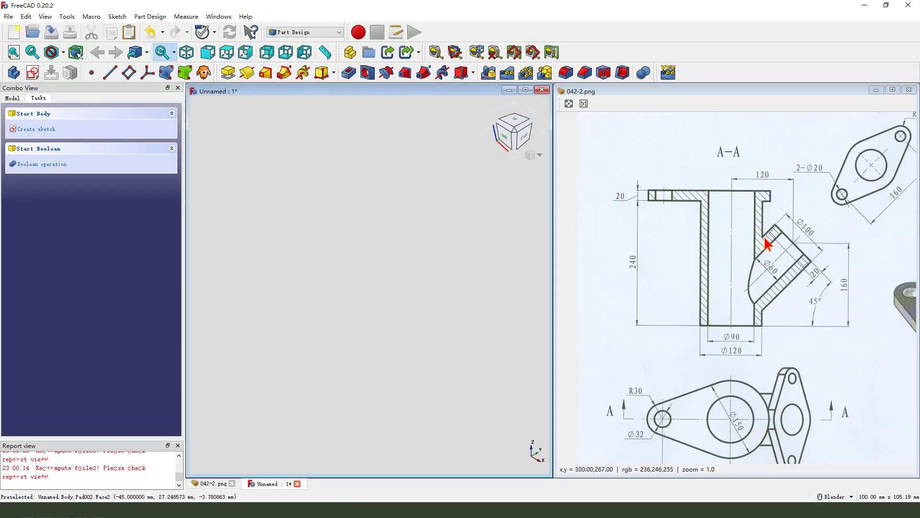
pyautogui.moveTo(770, 245)
pyautogui.mouseDown(button='middle')
pyautogui.moveTo(715, 247)
pyautogui.moveTo(732, 268)
pyautogui.mouseUp(button='middle')
pyautogui.scroll(-1, 715, 246)
pyautogui.scroll(1, 718, 267)
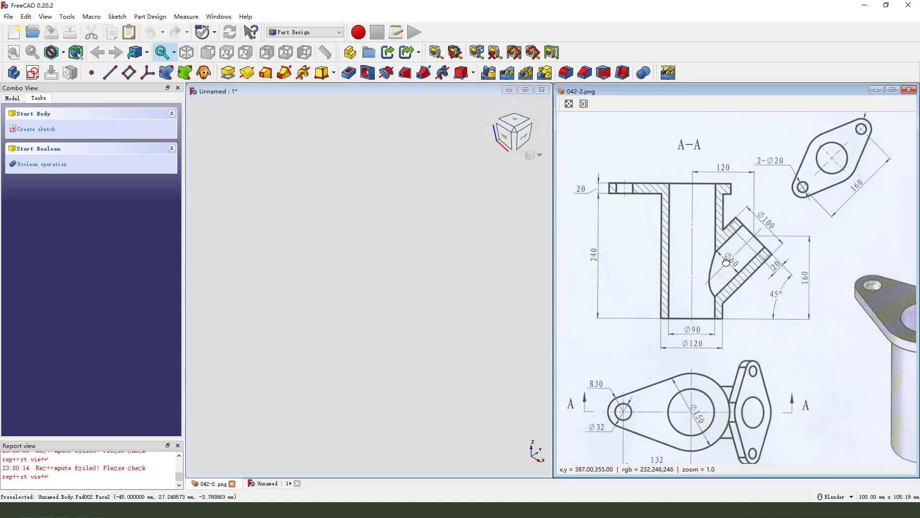
# Start a new sketch in the body on the XY plane
pyautogui.click(16, 97)
pyautogui.click(32, 73)
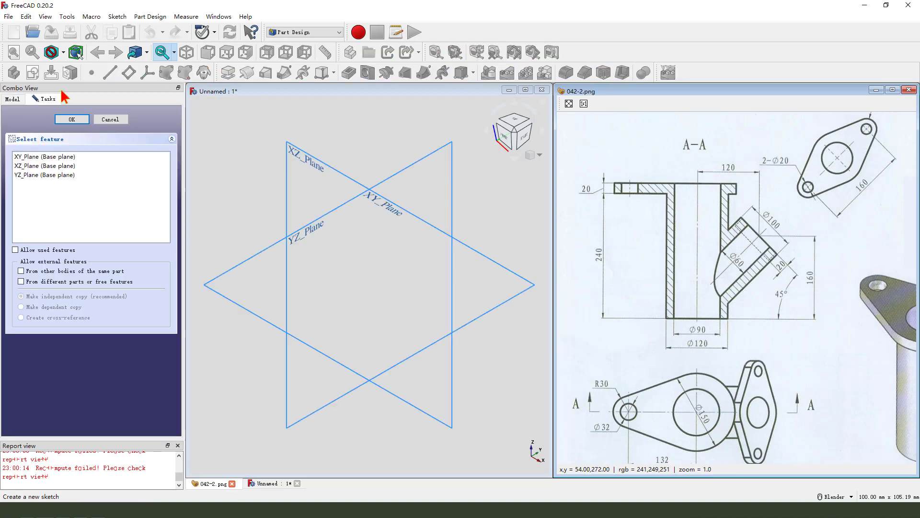
pyautogui.moveTo(380, 257); pyautogui.dragTo(359, 200, button='middle')
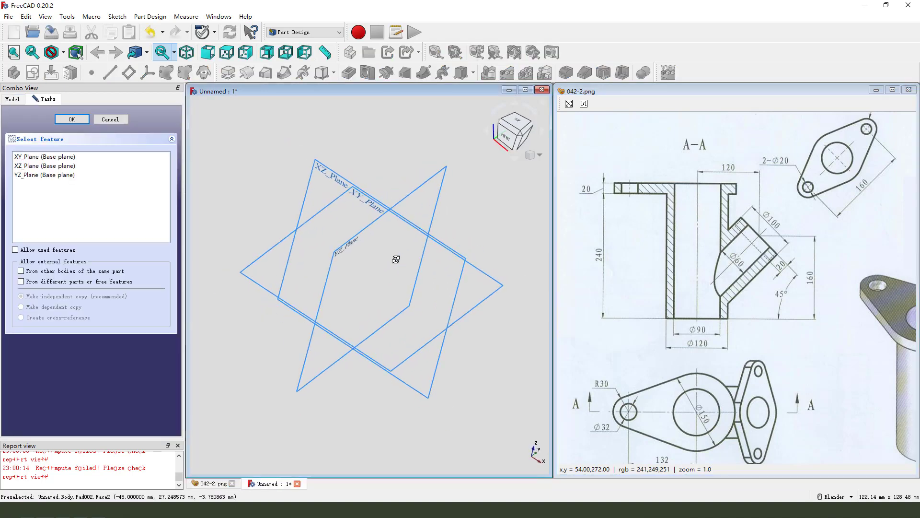
pyautogui.click(356, 200)
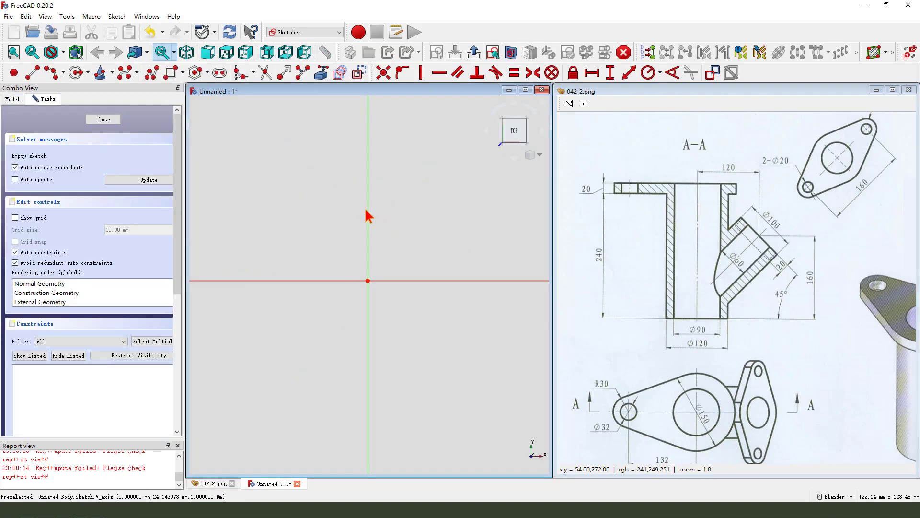
# Draw a circle centred on the origin and constrain its diameter to 120 mm
pyautogui.click(76, 73)
pyautogui.click(380, 267)
pyautogui.click(420, 292)
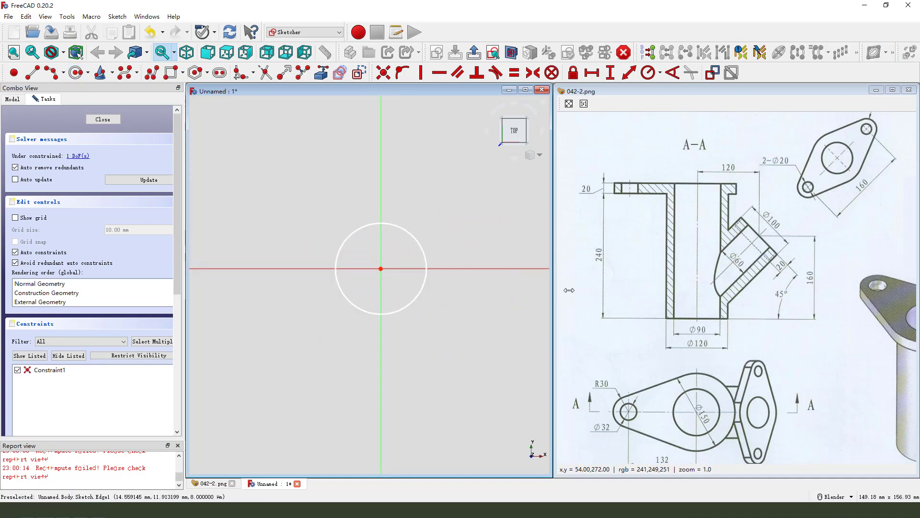
pyautogui.moveTo(683, 350); pyautogui.dragTo(717, 337)
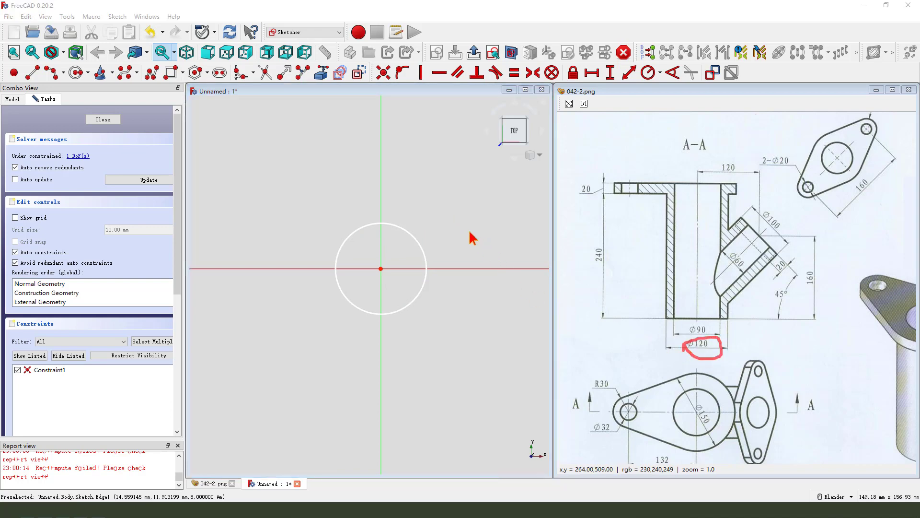
pyautogui.click(413, 238)
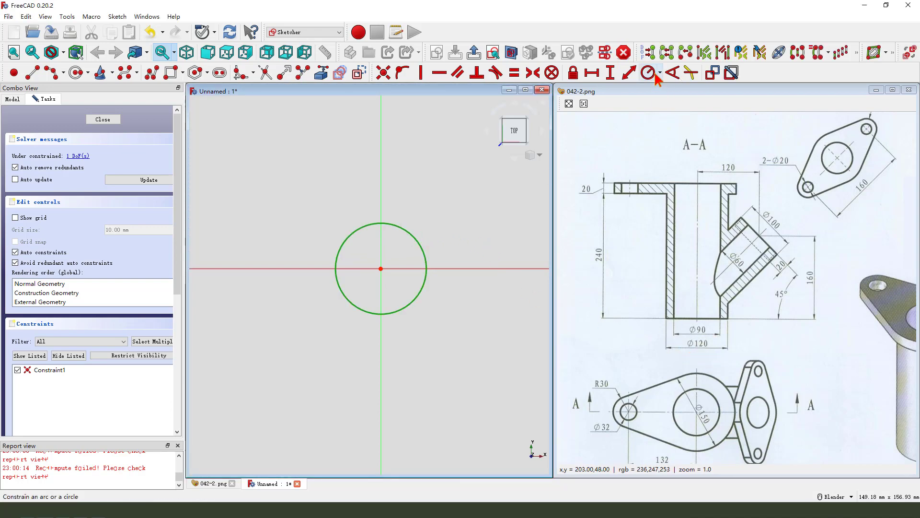
pyautogui.click(657, 73)
pyautogui.click(668, 99)
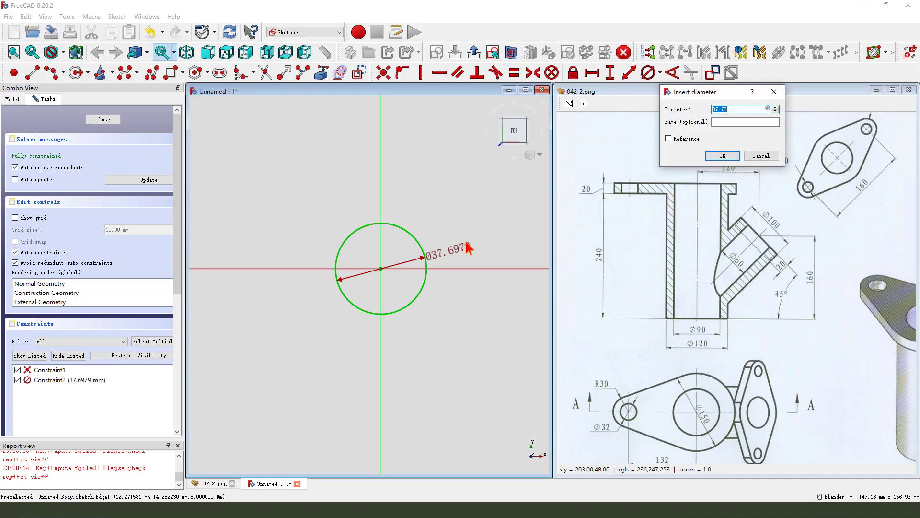
pyautogui.press('Return')
pyautogui.scroll(-2, 322, 287)
pyautogui.scroll(-2, 479, 259)
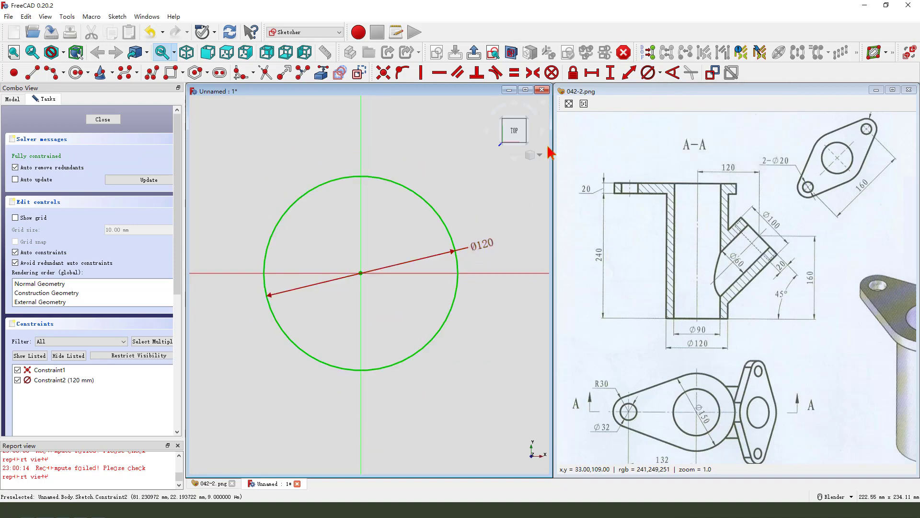
# Widen the sketch area and narrow the reference drawing window
pyautogui.moveTo(569, 144); pyautogui.dragTo(610, 145)
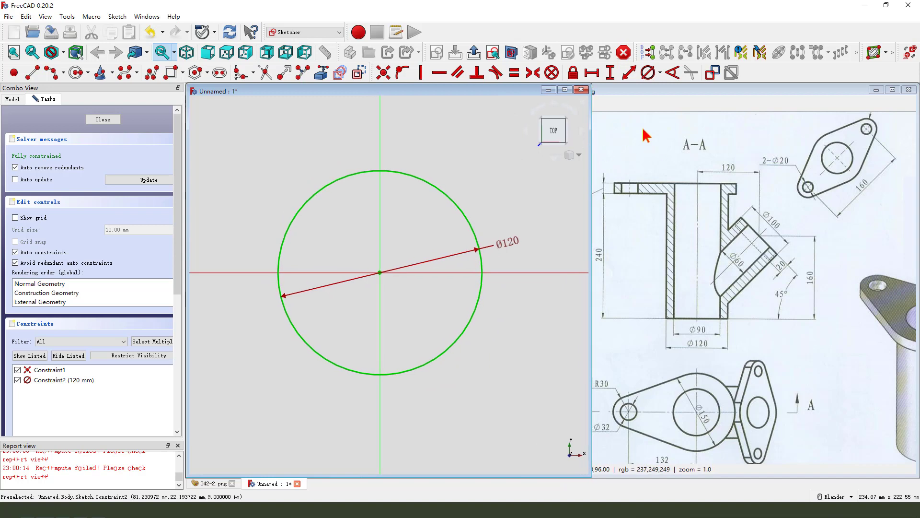
pyautogui.click(636, 100)
pyautogui.moveTo(555, 99); pyautogui.dragTo(594, 103)
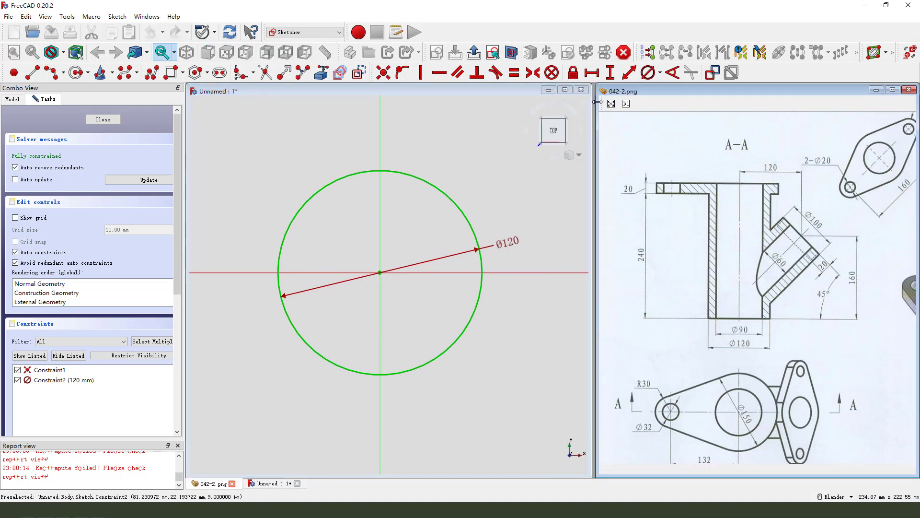
# Pad the 120 mm circle 240 mm in reverse to form the main cylinder
pyautogui.click(474, 58)
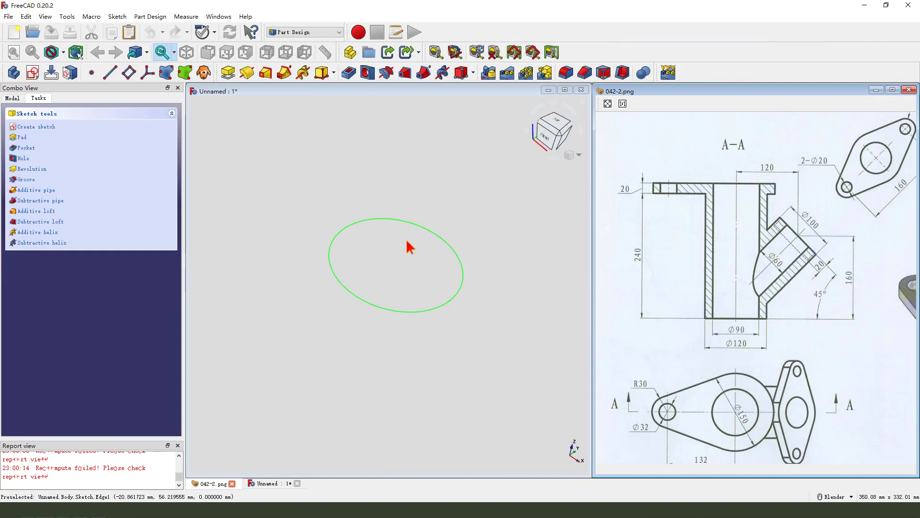
pyautogui.click(228, 73)
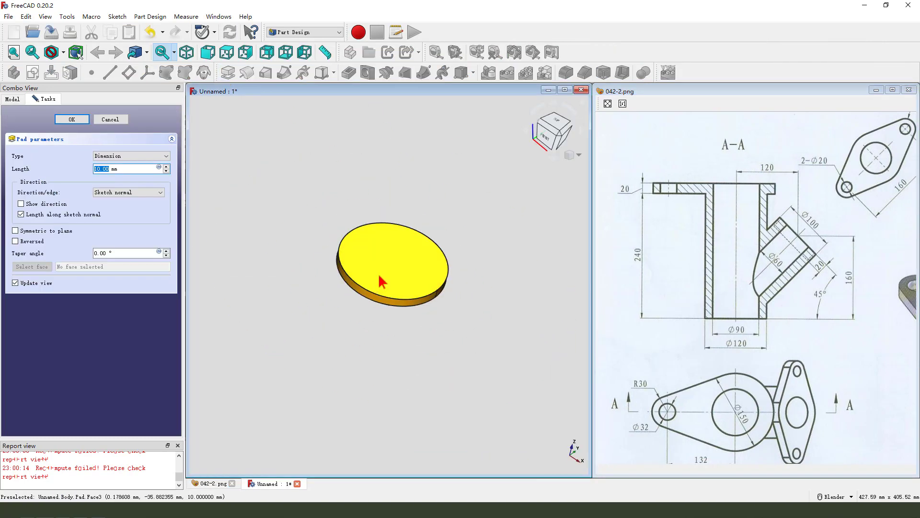
pyautogui.click(29, 251)
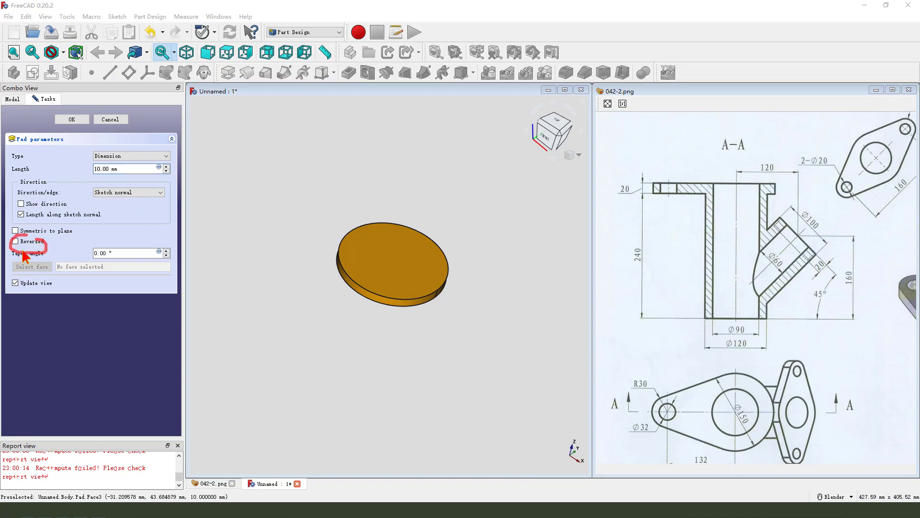
pyautogui.click(30, 242)
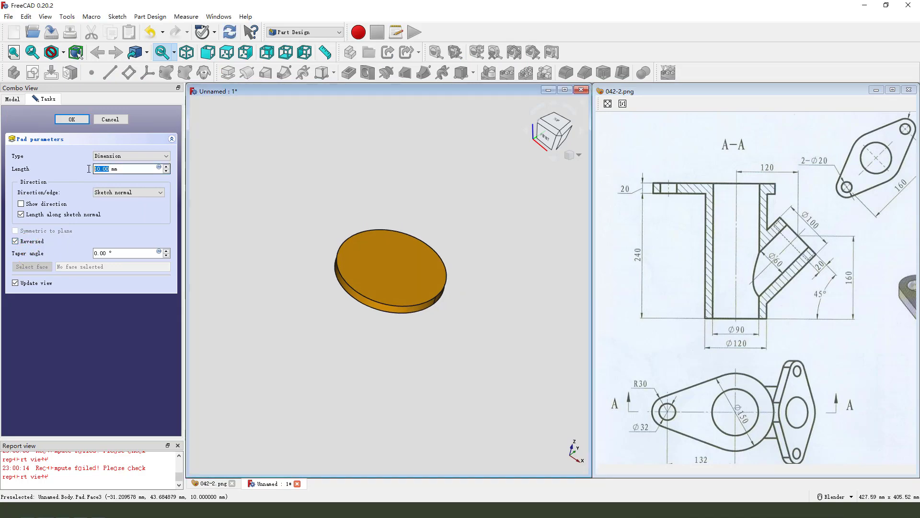
pyautogui.moveTo(634, 234); pyautogui.dragTo(651, 248)
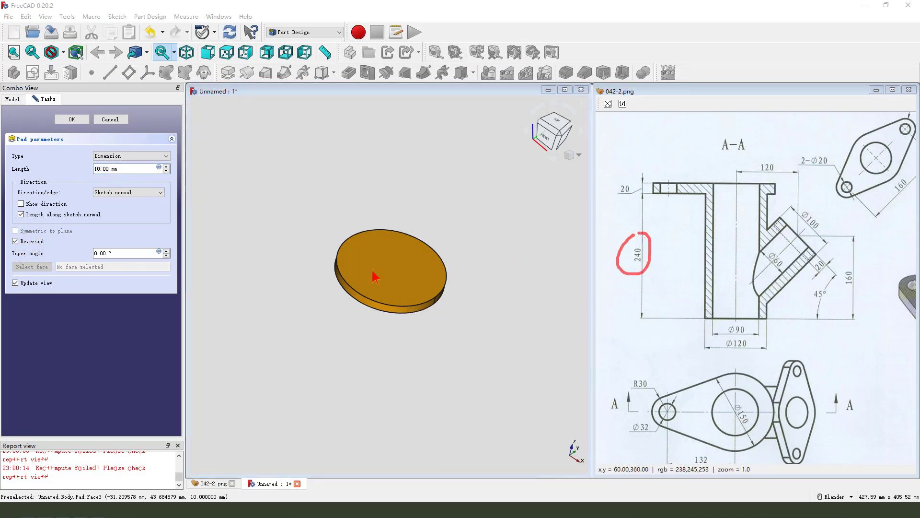
pyautogui.doubleClick(104, 168)
pyautogui.write('24')
pyautogui.click(73, 121)
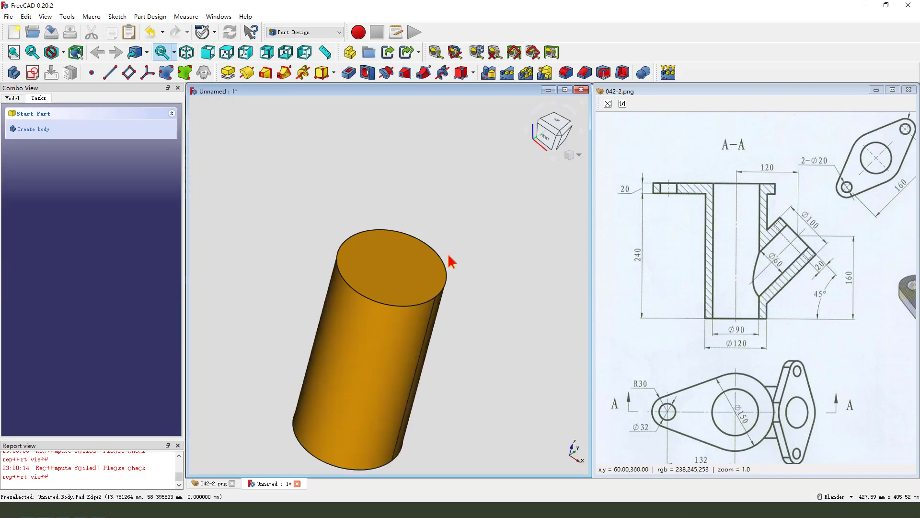
pyautogui.scroll(-3, 449, 248)
pyautogui.moveTo(480, 312); pyautogui.dragTo(470, 317, button='middle')
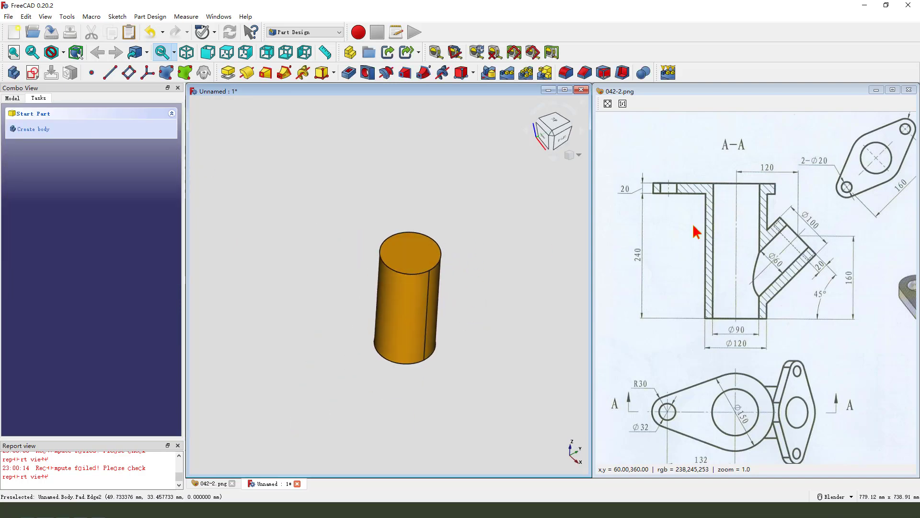
pyautogui.moveTo(741, 368)
pyautogui.mouseDown()
pyautogui.moveTo(765, 430)
pyautogui.moveTo(761, 364)
pyautogui.mouseUp()
pyautogui.press('Escape')
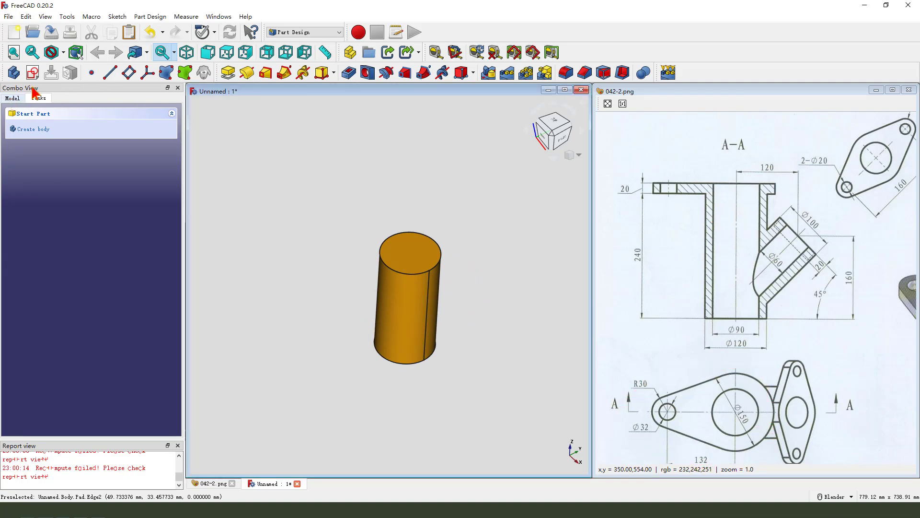
# Sketch a slot on the XY plane from left of the cylinder to its centre
pyautogui.click(33, 73)
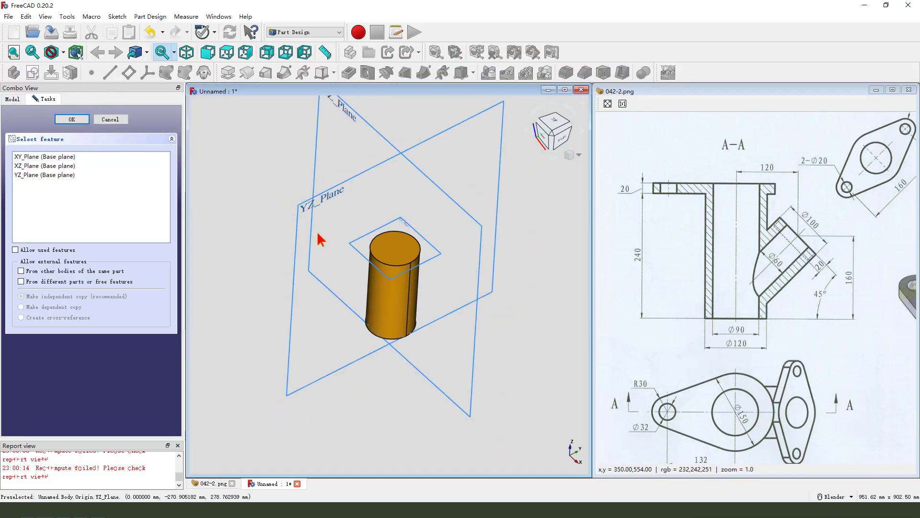
pyautogui.click(389, 226)
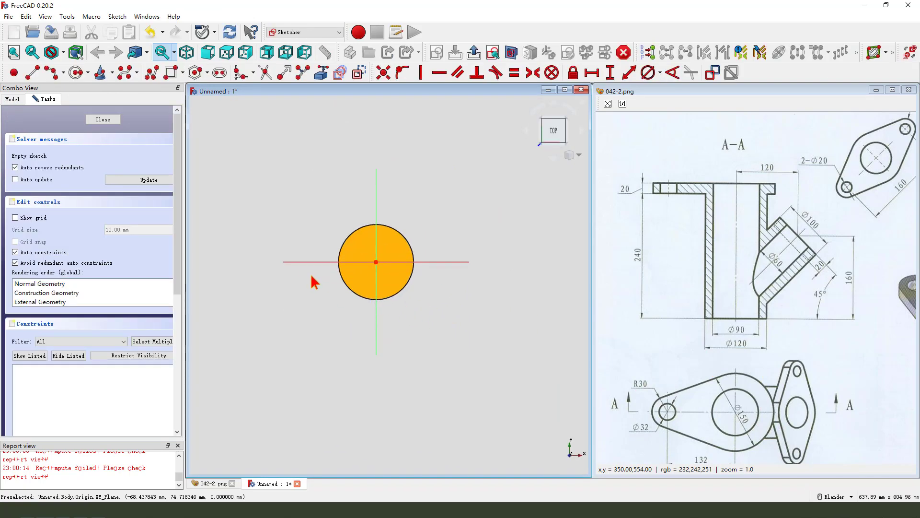
pyautogui.scroll(1, 313, 280)
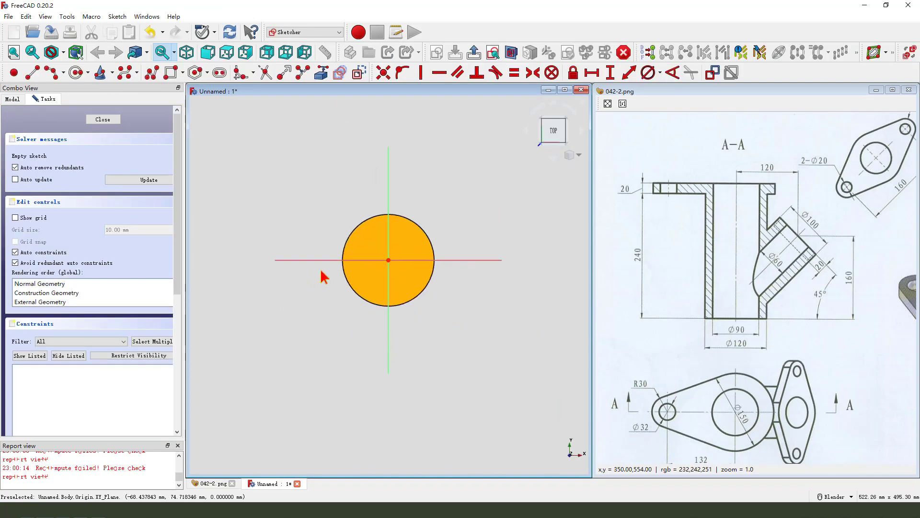
pyautogui.click(219, 75)
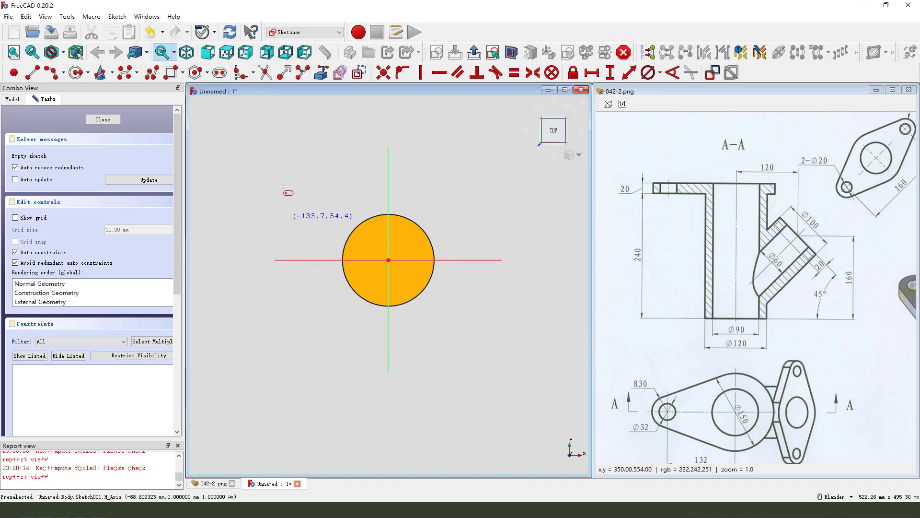
pyautogui.click(259, 293)
pyautogui.click(390, 264)
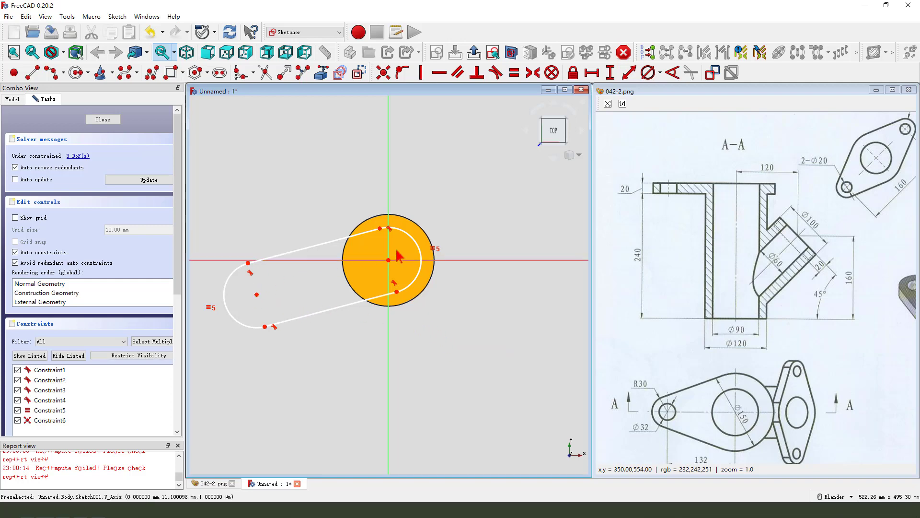
pyautogui.moveTo(254, 298)
pyautogui.mouseDown()
pyautogui.moveTo(278, 291)
pyautogui.moveTo(268, 236)
pyautogui.mouseUp()
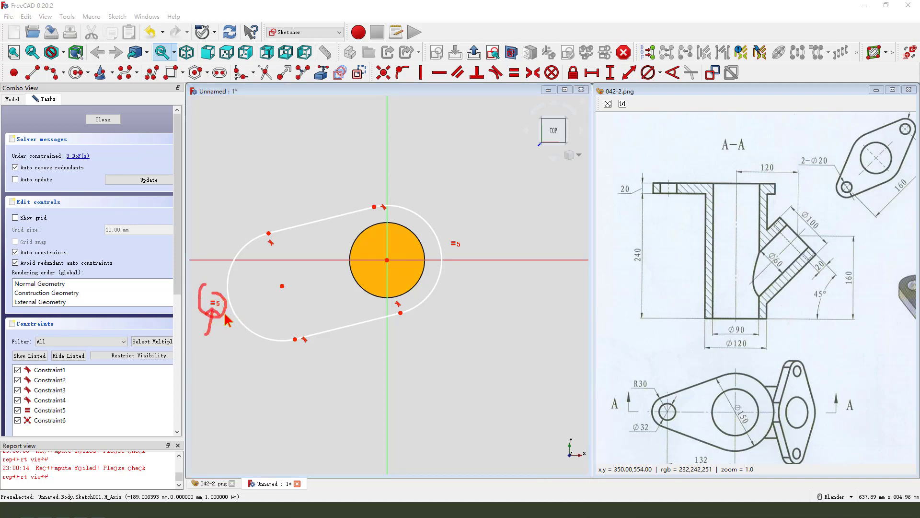
# Delete the slot's equality constraint and pull the upper arc endpoint up and right
pyautogui.click(214, 303)
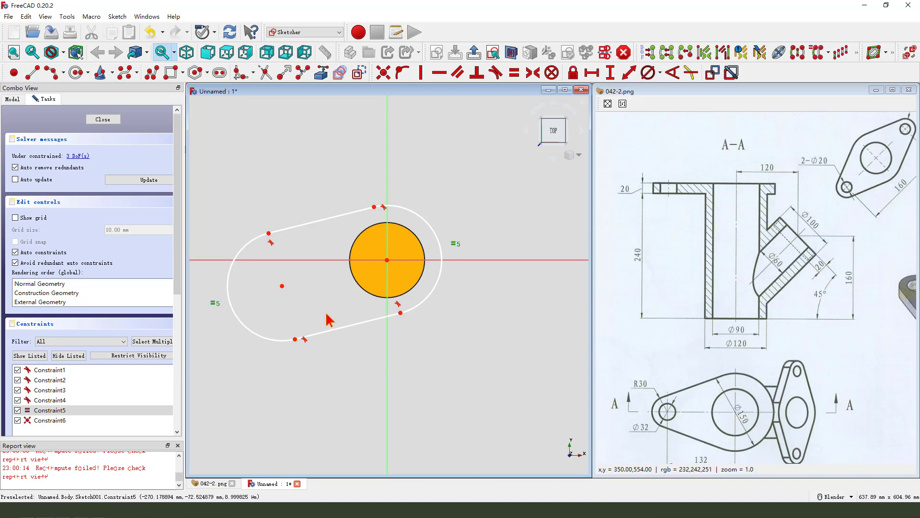
pyautogui.press('Delete')
pyautogui.moveTo(267, 234); pyautogui.dragTo(280, 199)
pyautogui.scroll(-2, 316, 237)
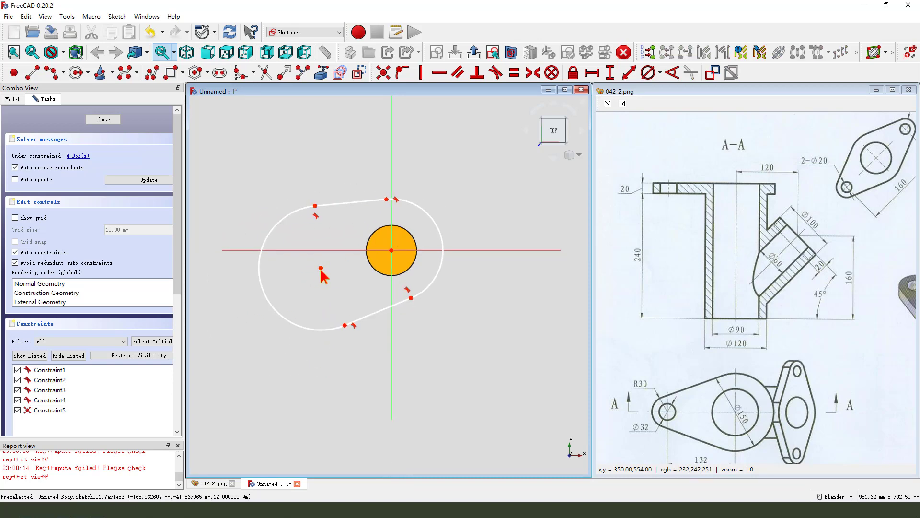
# Put the narrow-end centre on the X axis, 132 mm horizontally from centre
pyautogui.click(321, 268)
pyautogui.click(313, 250)
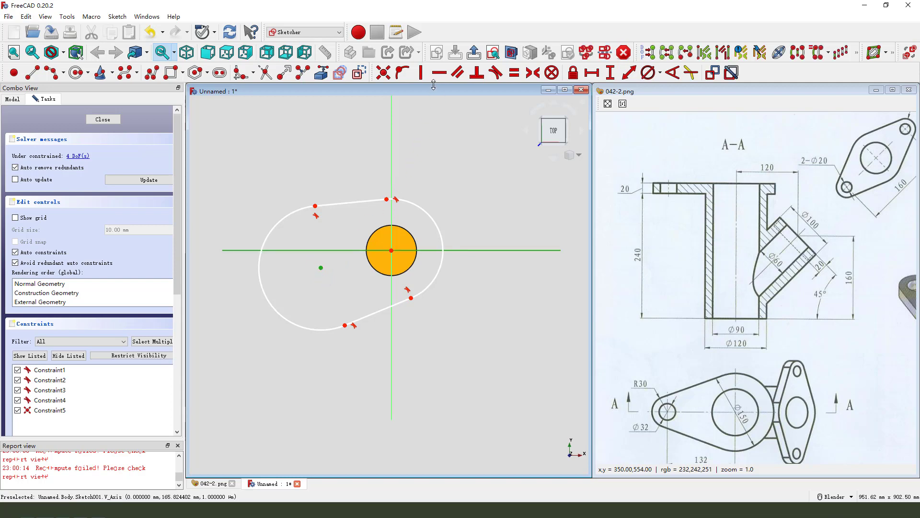
pyautogui.click(402, 72)
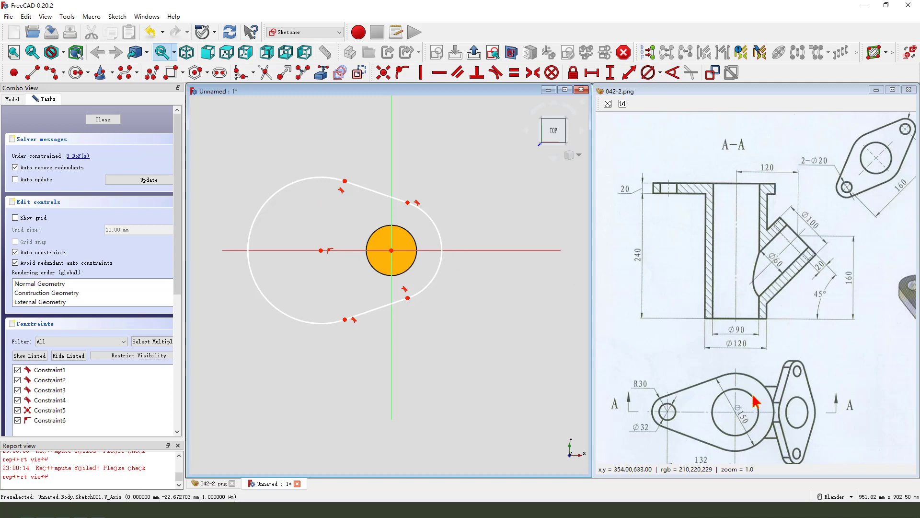
pyautogui.scroll(-2, 757, 402)
pyautogui.moveTo(698, 415); pyautogui.dragTo(691, 419)
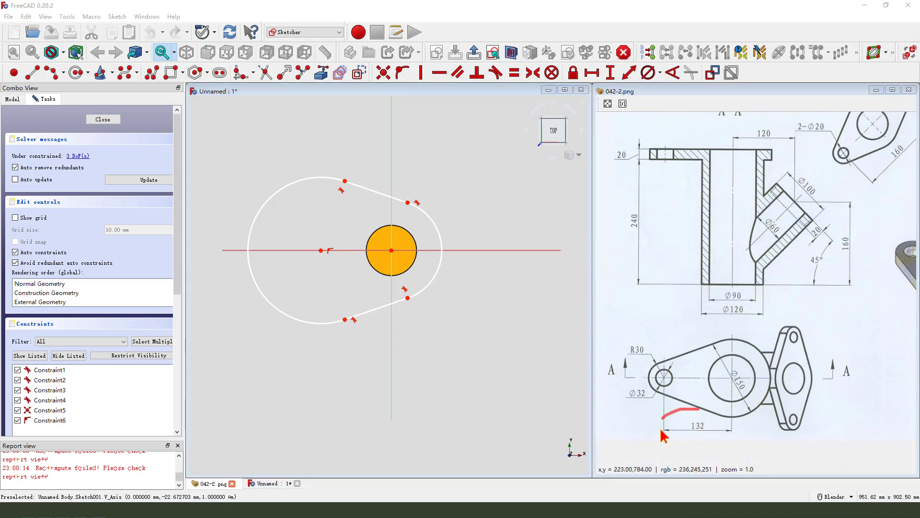
pyautogui.click(321, 250)
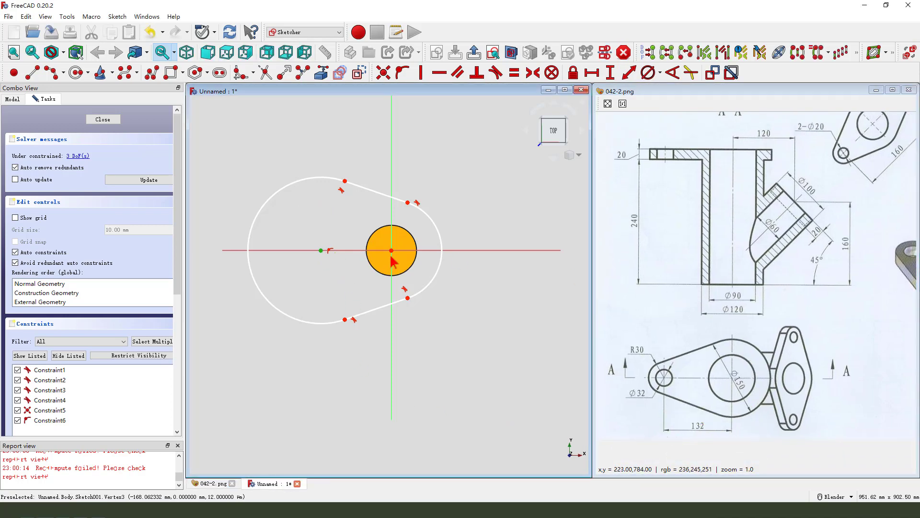
pyautogui.click(591, 73)
pyautogui.write('1')
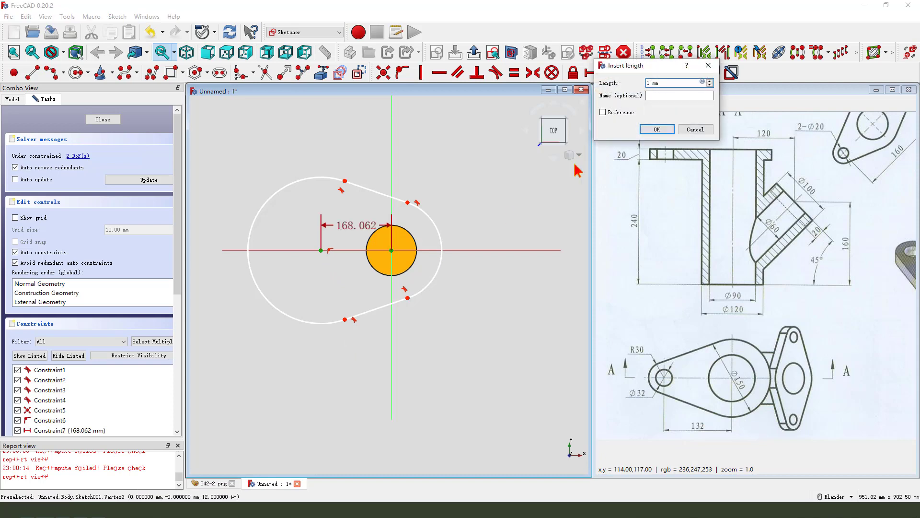
pyautogui.write('32')
pyautogui.press('Return')
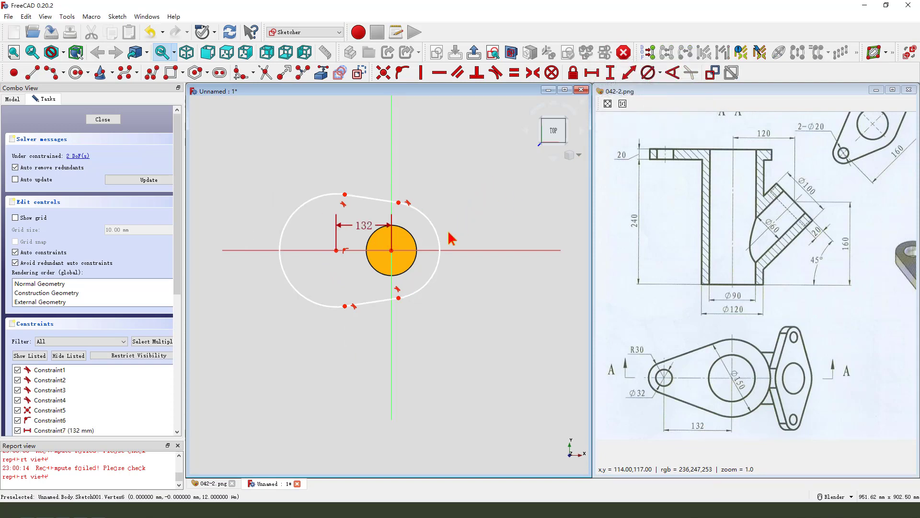
# Constrain the left end arc to radius 30 mm
pyautogui.click(335, 197)
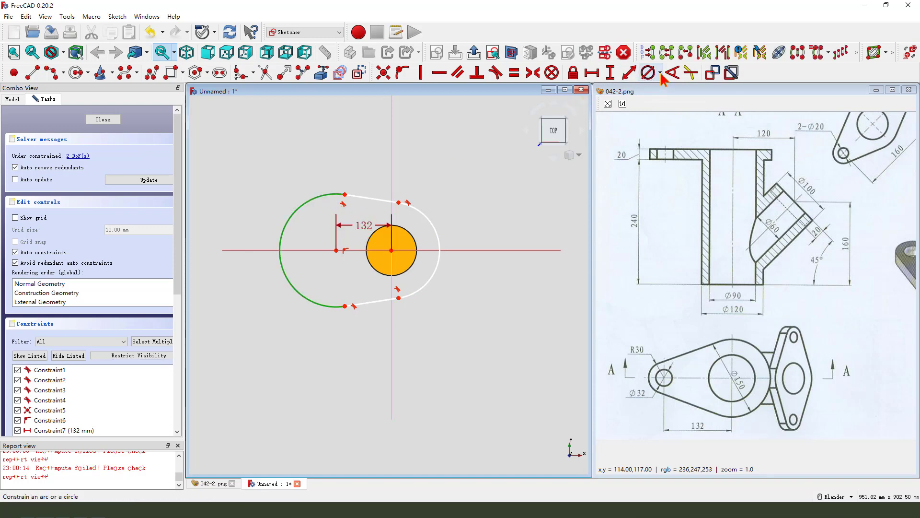
pyautogui.click(662, 78)
pyautogui.click(679, 90)
pyautogui.write('30')
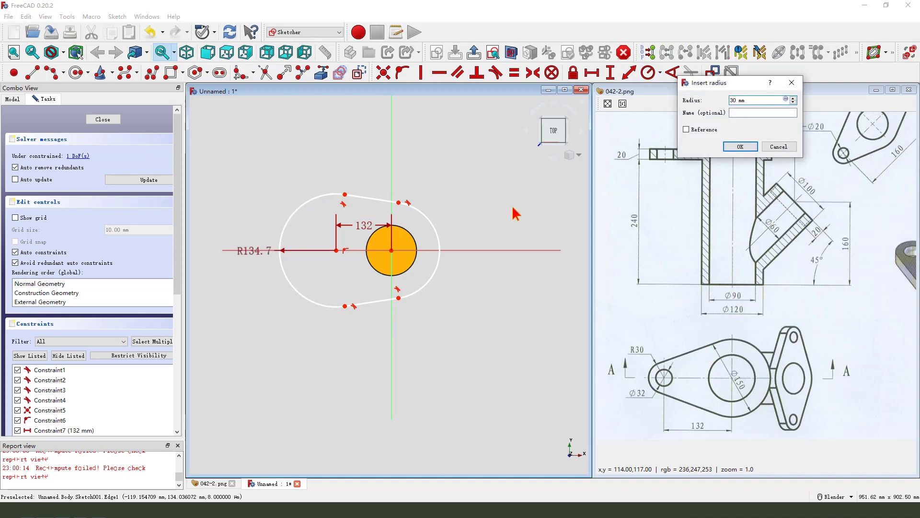
pyautogui.press('Return')
pyautogui.scroll(2, 420, 245)
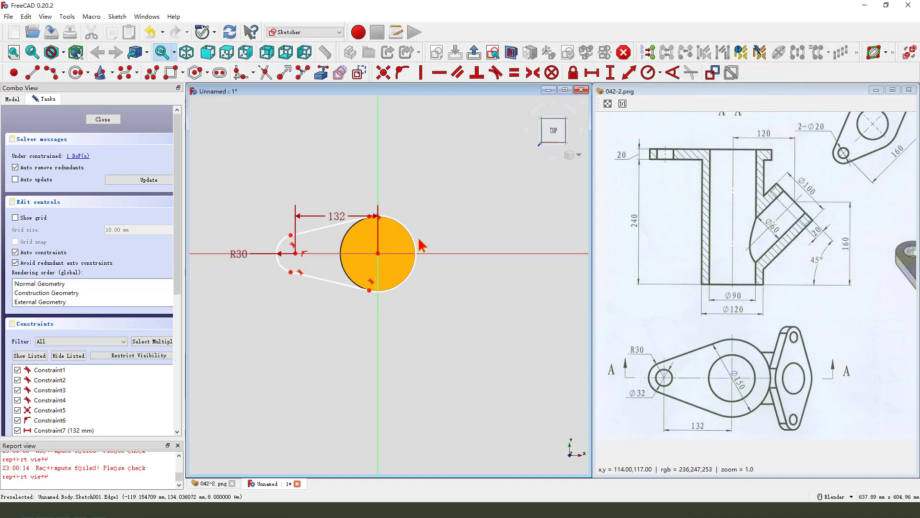
pyautogui.scroll(1, 431, 228)
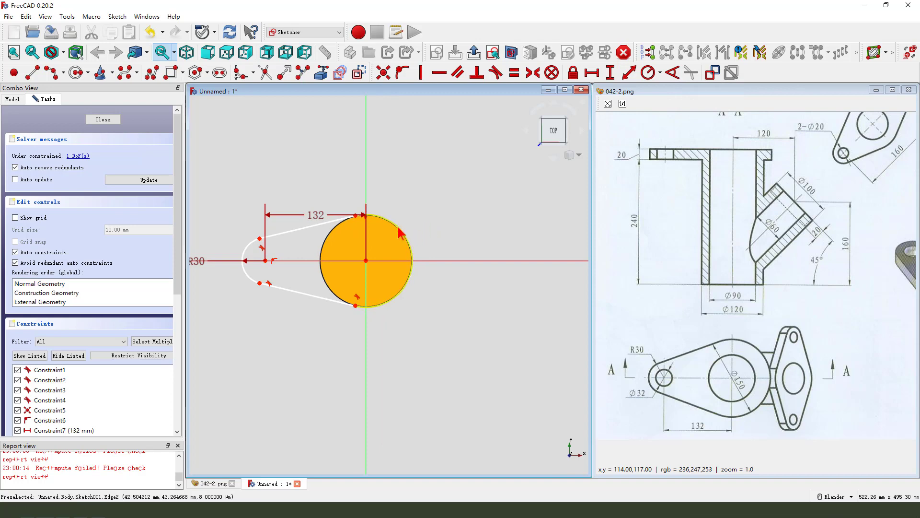
# Give the outer arc a 150 mm diameter and rearrange the dimension labels
pyautogui.click(659, 73)
pyautogui.click(663, 100)
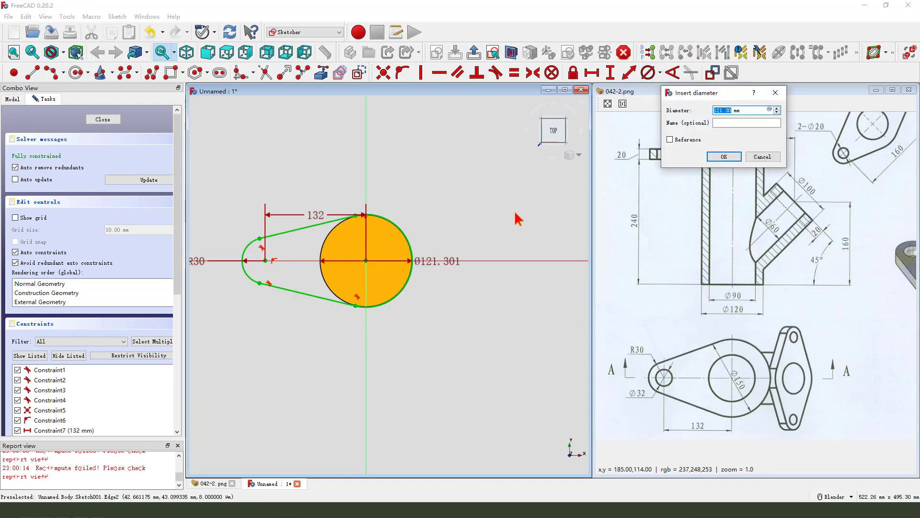
pyautogui.press('Return')
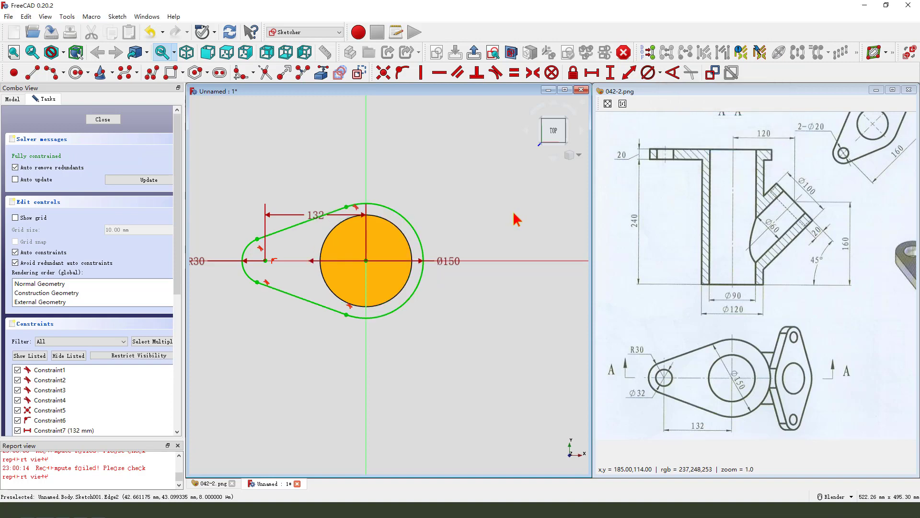
pyautogui.moveTo(314, 220); pyautogui.dragTo(320, 189)
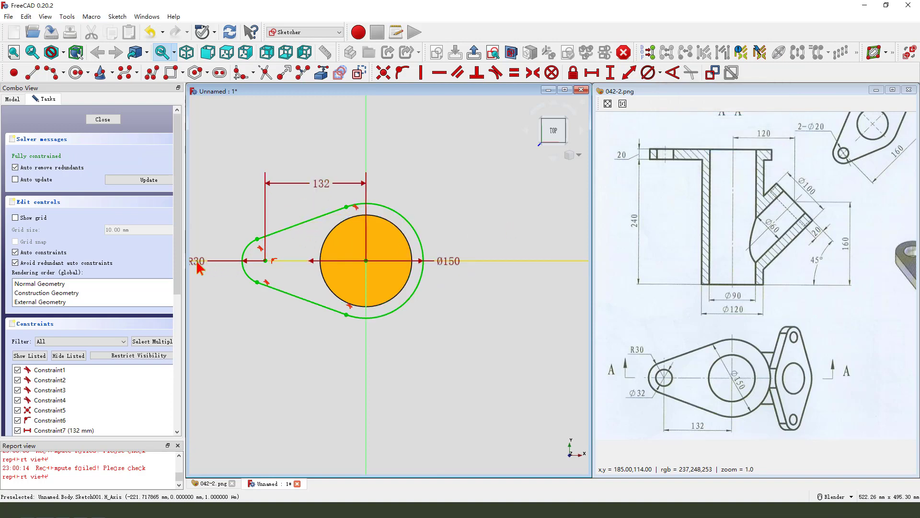
pyautogui.moveTo(193, 265); pyautogui.dragTo(219, 232)
pyautogui.moveTo(451, 262); pyautogui.dragTo(436, 316)
pyautogui.scroll(-1, 506, 308)
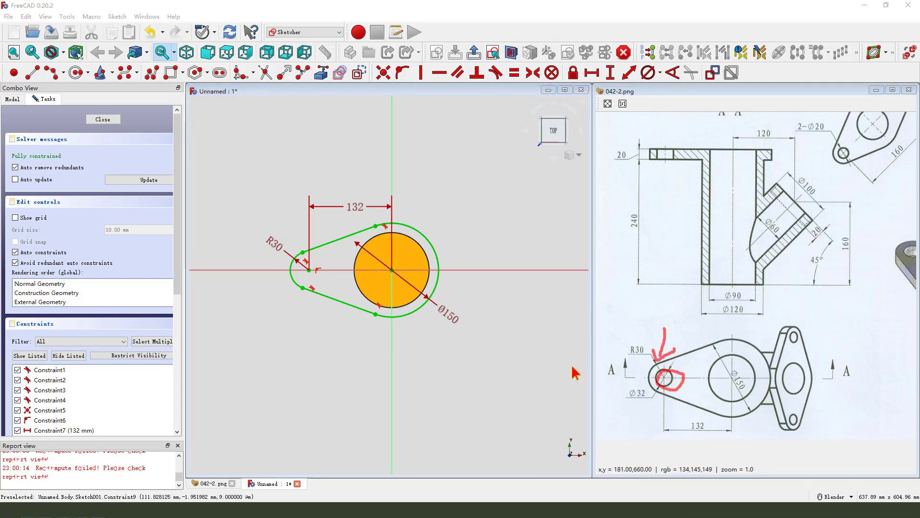
# Draw a 32 mm diameter circle at the narrow-end centre and move its label lower left
pyautogui.click(77, 73)
pyautogui.click(309, 270)
pyautogui.rightClick(570, 253)
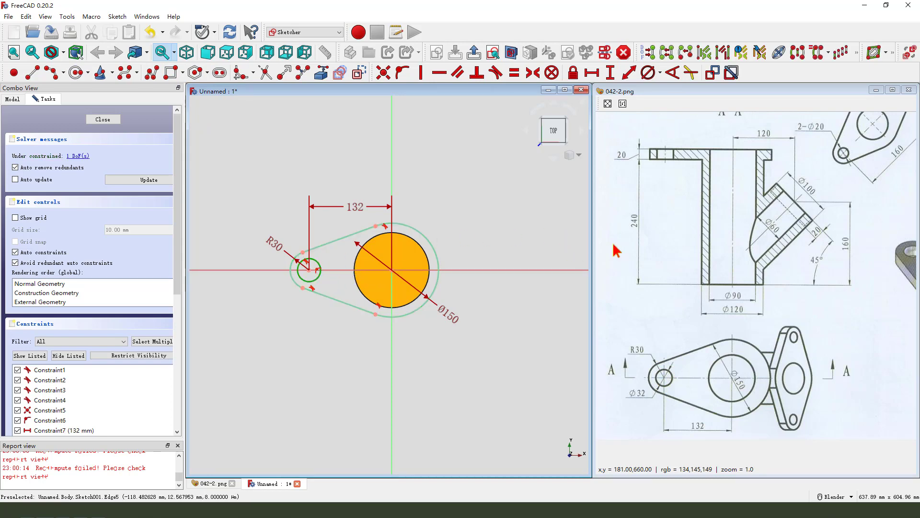
pyautogui.click(647, 73)
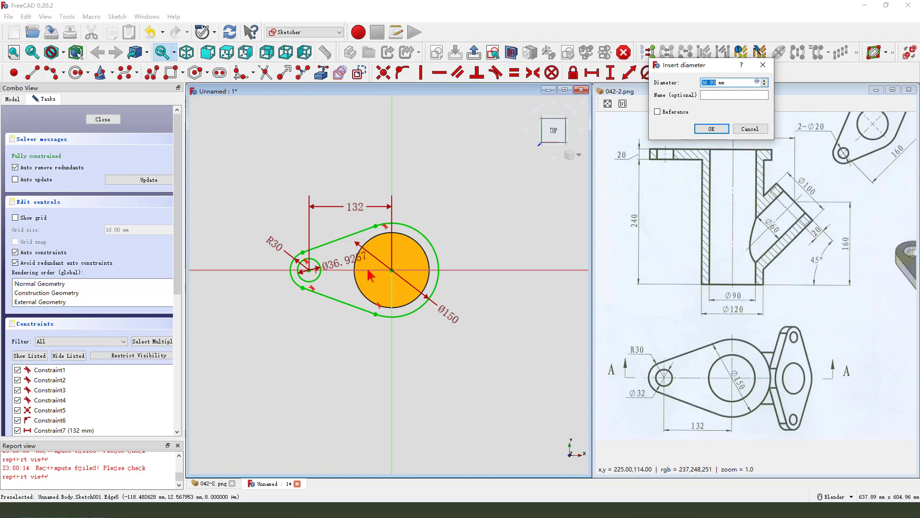
pyautogui.write('32')
pyautogui.press('Return')
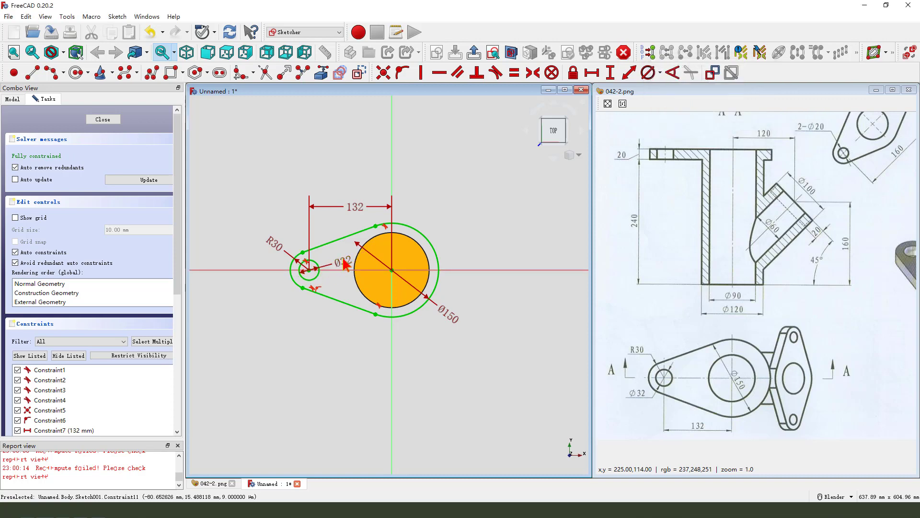
pyautogui.moveTo(340, 276); pyautogui.dragTo(275, 305)
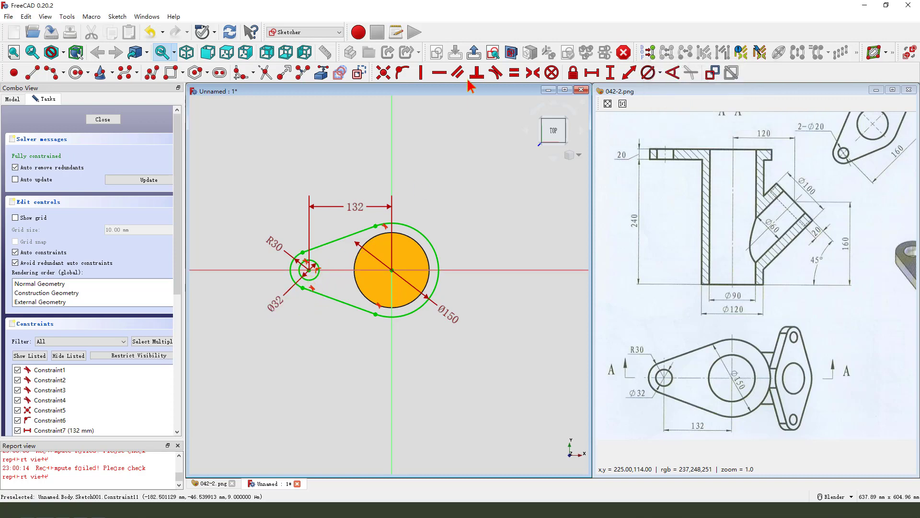
# Pad the flange outline with its Ø32 hole into a thin plate atop the cylinder
pyautogui.click(473, 53)
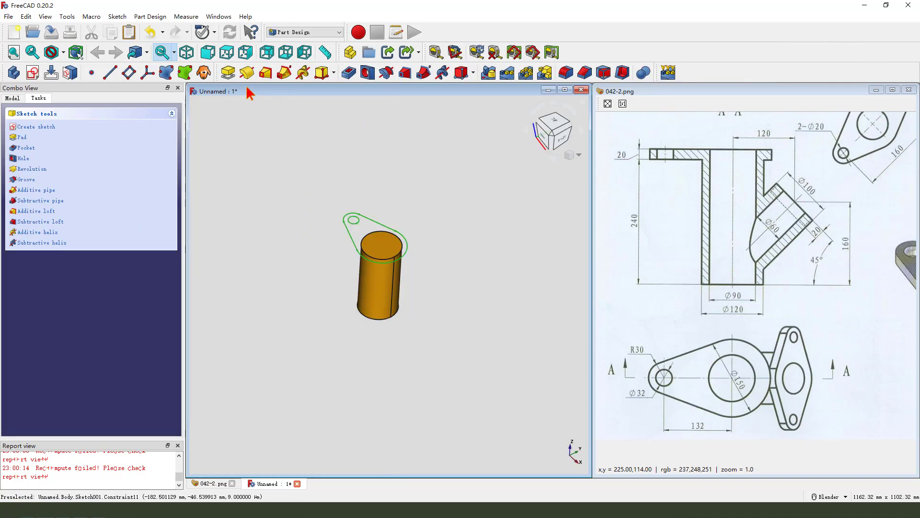
pyautogui.click(228, 72)
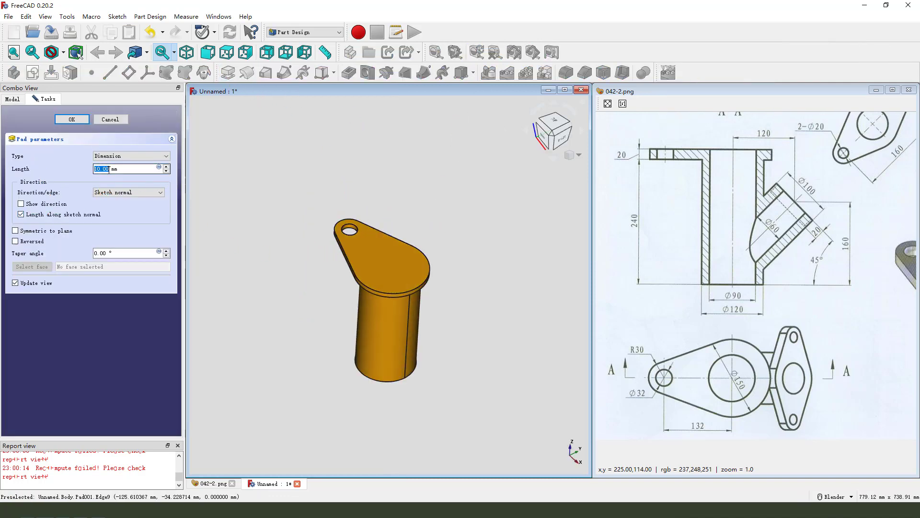
pyautogui.moveTo(649, 144); pyautogui.dragTo(651, 155)
pyautogui.click(116, 172)
pyautogui.click(71, 119)
pyautogui.moveTo(337, 311)
pyautogui.mouseDown(button='middle')
pyautogui.moveTo(351, 309)
pyautogui.moveTo(343, 292)
pyautogui.mouseUp(button='middle')
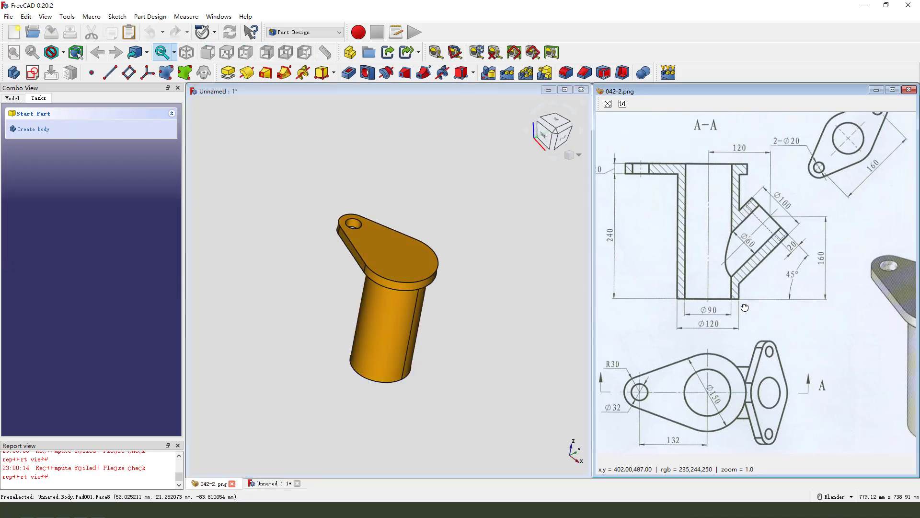
pyautogui.scroll(2, 717, 243)
# Create a new sketch in the body placed on the XZ plane
pyautogui.moveTo(700, 231); pyautogui.dragTo(705, 293)
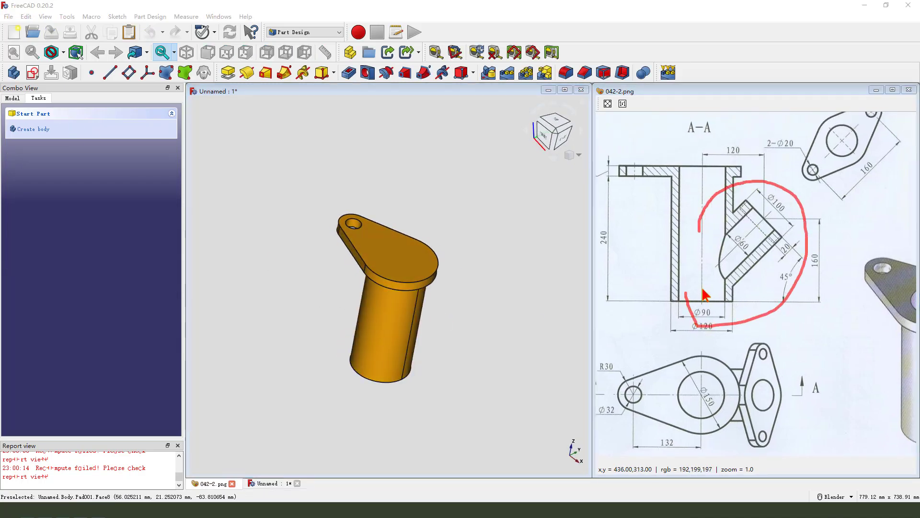
pyautogui.moveTo(739, 261); pyautogui.dragTo(759, 227)
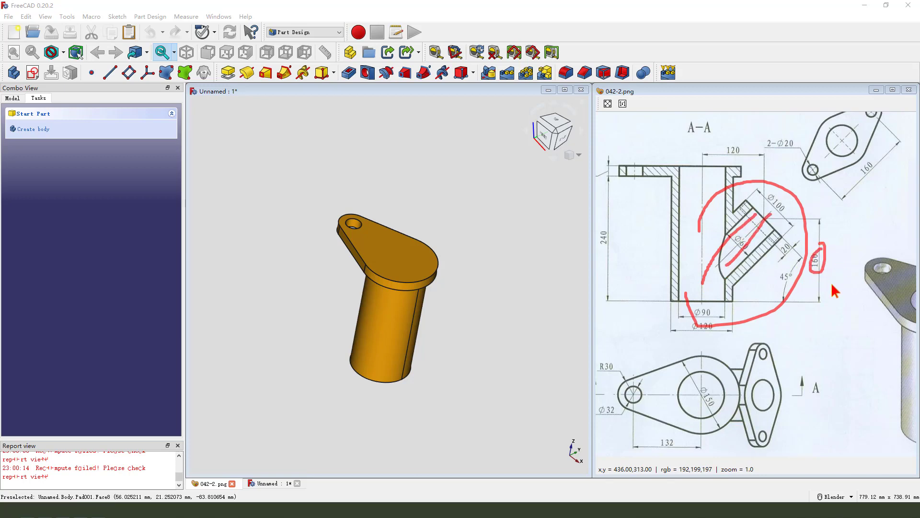
pyautogui.click(33, 72)
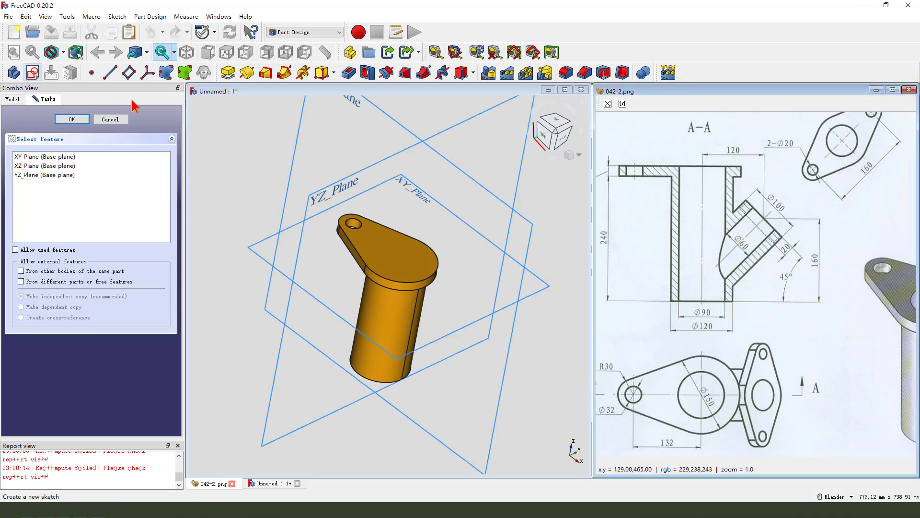
pyautogui.scroll(-2, 383, 222)
pyautogui.moveTo(316, 121)
pyautogui.mouseDown()
pyautogui.moveTo(329, 142)
pyautogui.moveTo(315, 145)
pyautogui.mouseUp()
pyautogui.click(370, 139)
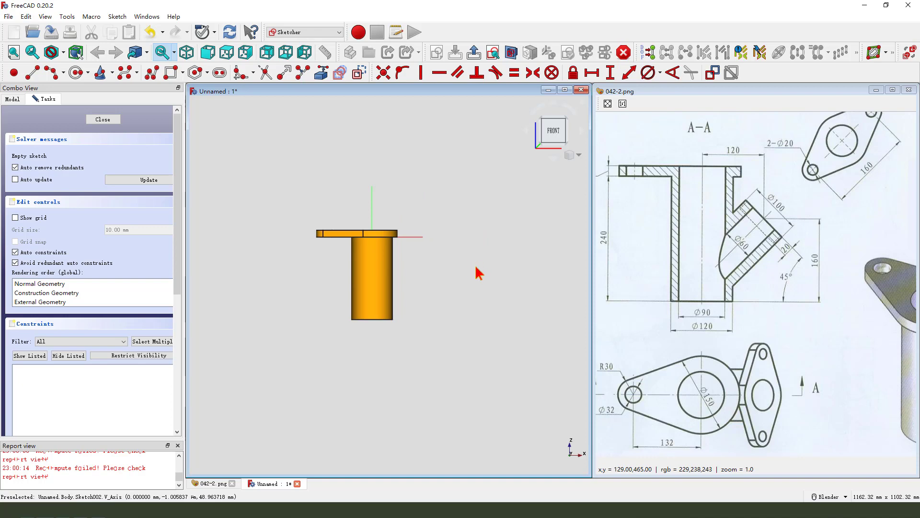
# Hide the Pad001 feature from the view
pyautogui.click(15, 99)
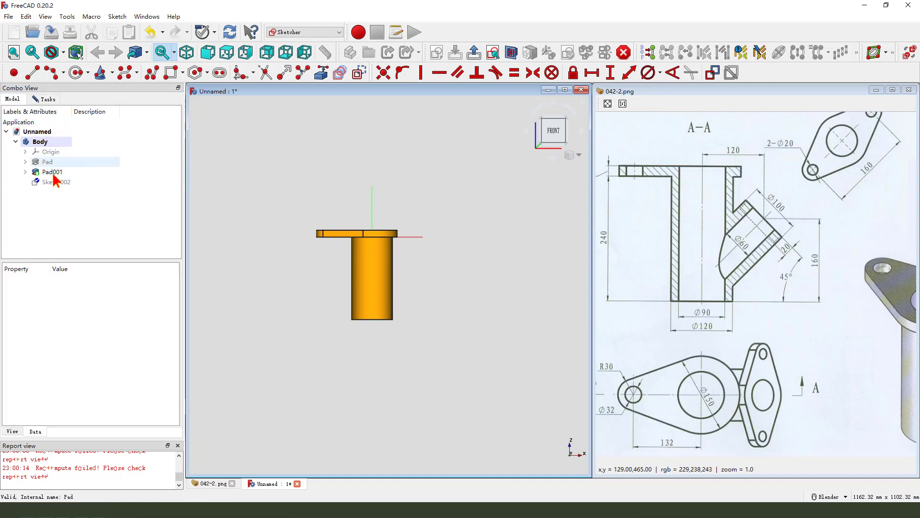
pyautogui.click(52, 172)
pyautogui.press('space')
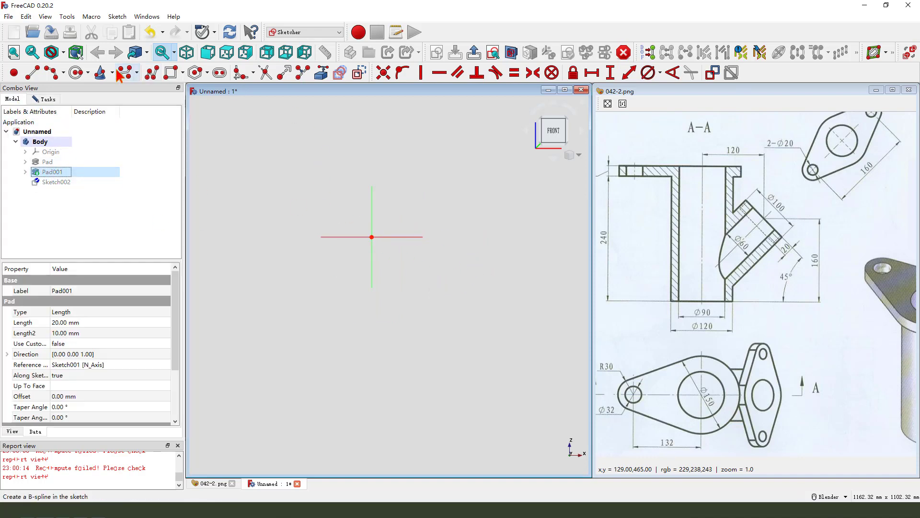
# Draw a line from the vertical axis up to the right, angled 45° to the horizontal axis
pyautogui.click(33, 72)
pyautogui.scroll(1, 467, 273)
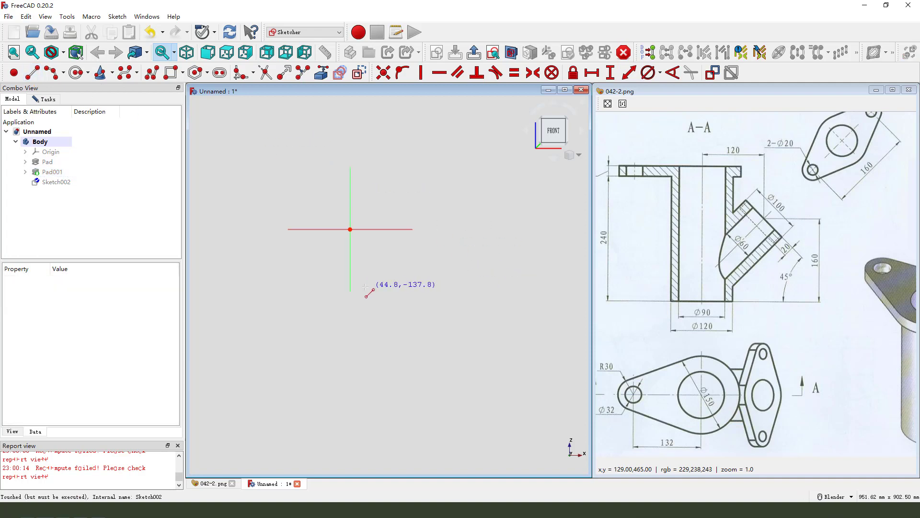
pyautogui.click(350, 281)
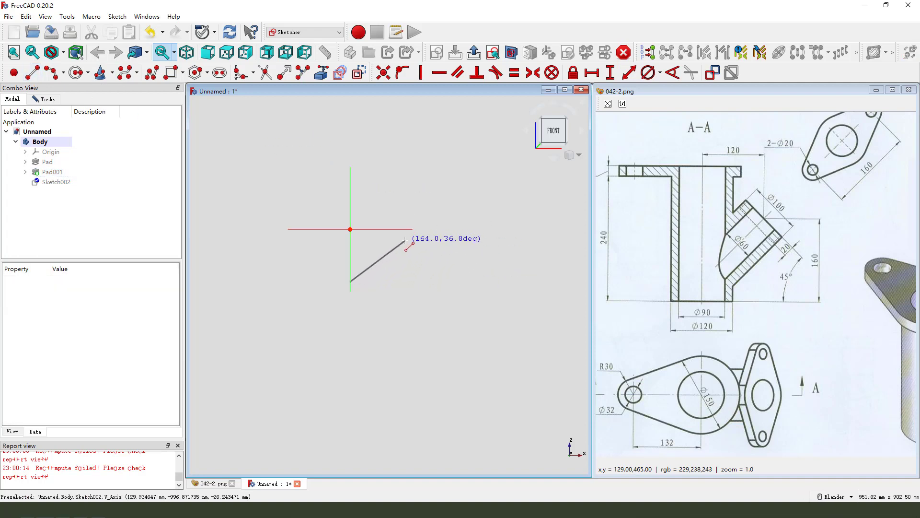
pyautogui.click(393, 237)
pyautogui.rightClick(421, 249)
pyautogui.scroll(1, 396, 260)
pyautogui.click(390, 240)
pyautogui.click(376, 227)
pyautogui.click(673, 72)
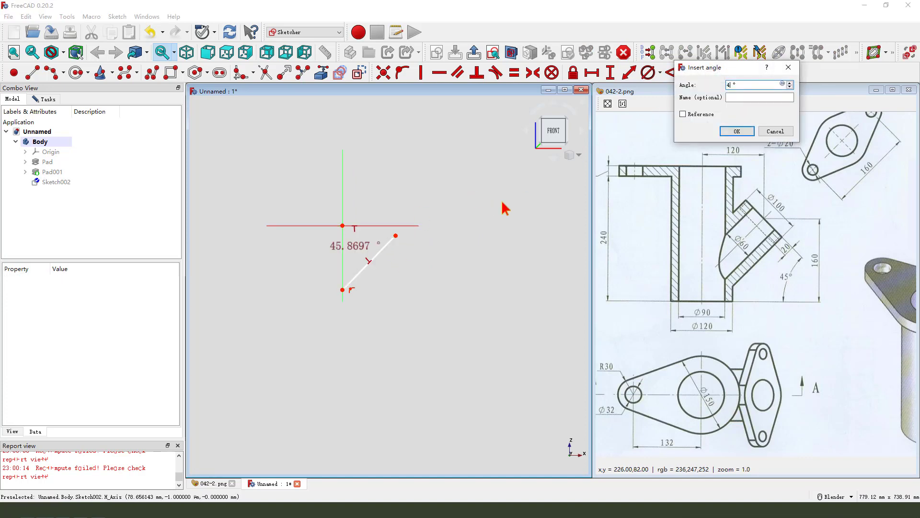
pyautogui.press('Return')
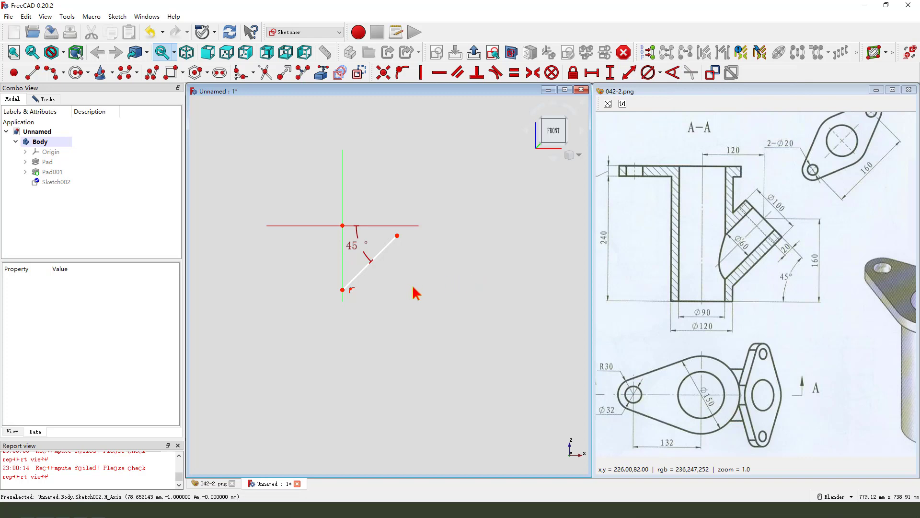
pyautogui.scroll(-1, 424, 270)
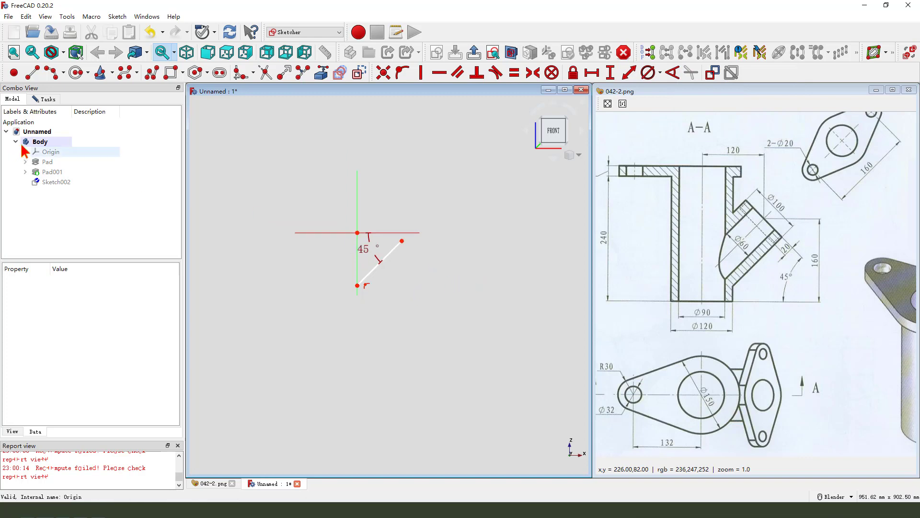
# Hide Pad001 again and set the line's upper end 160 mm above the bottom corner
pyautogui.click(52, 172)
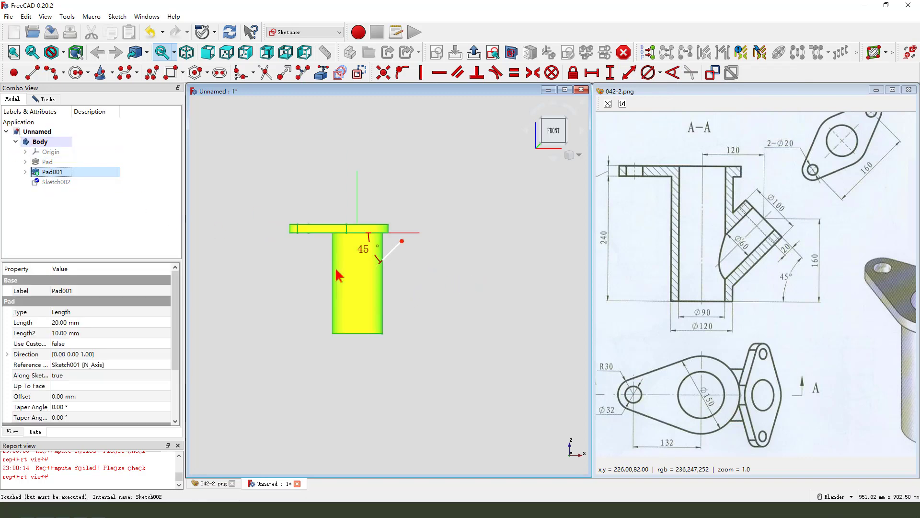
pyautogui.click(403, 347)
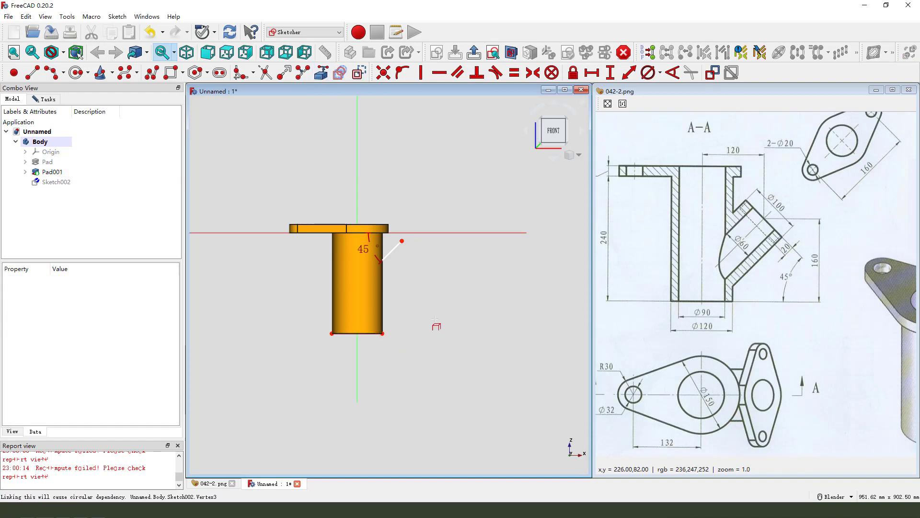
pyautogui.click(52, 172)
pyautogui.press('space')
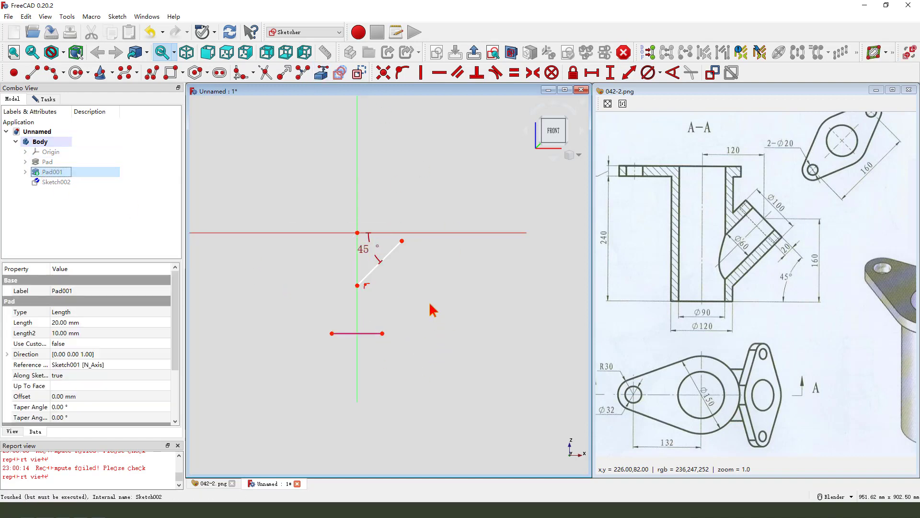
pyautogui.scroll(1, 403, 306)
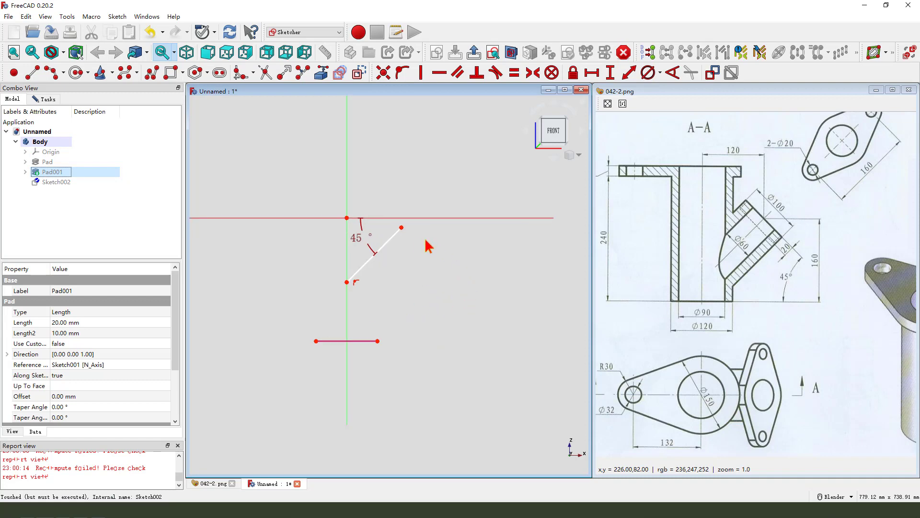
pyautogui.click(401, 228)
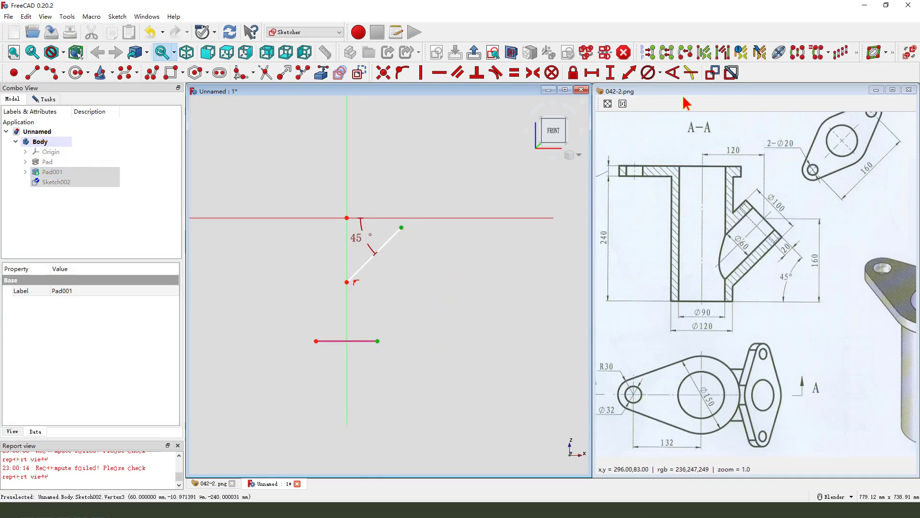
pyautogui.click(520, 266)
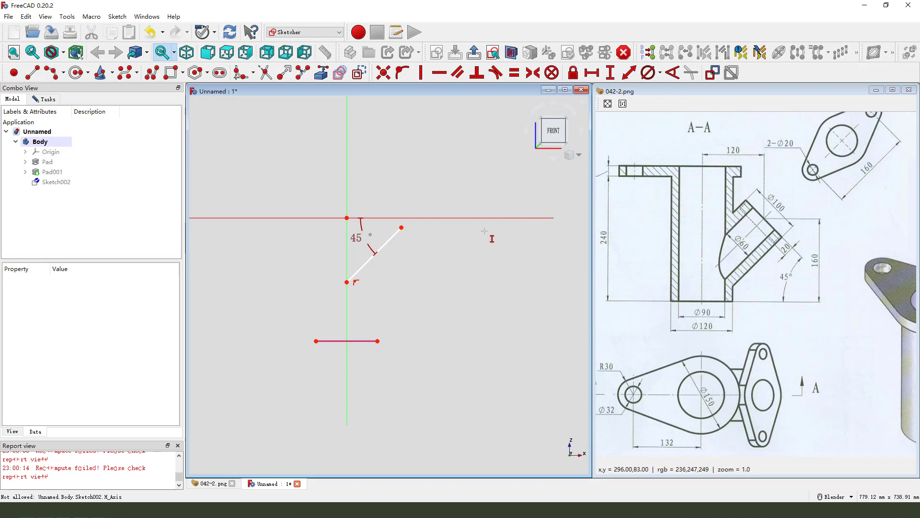
pyautogui.click(401, 228)
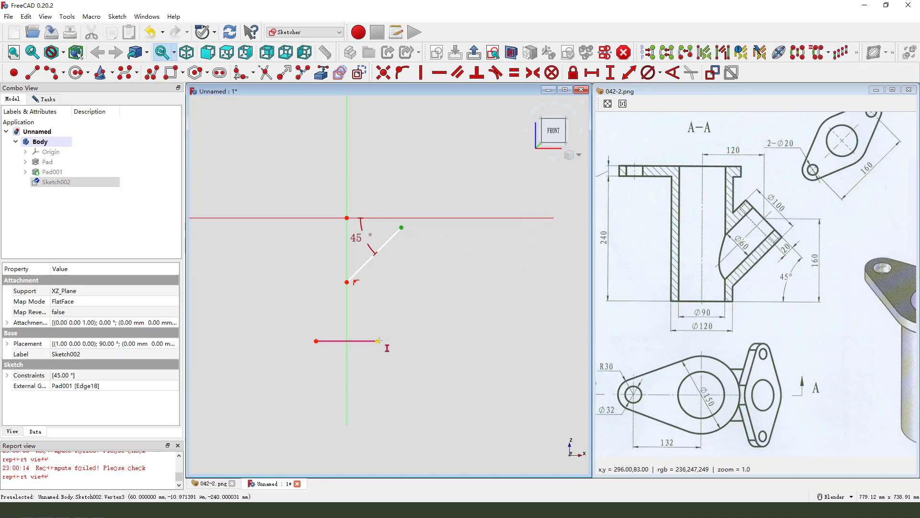
pyautogui.click(378, 340)
pyautogui.press('i')
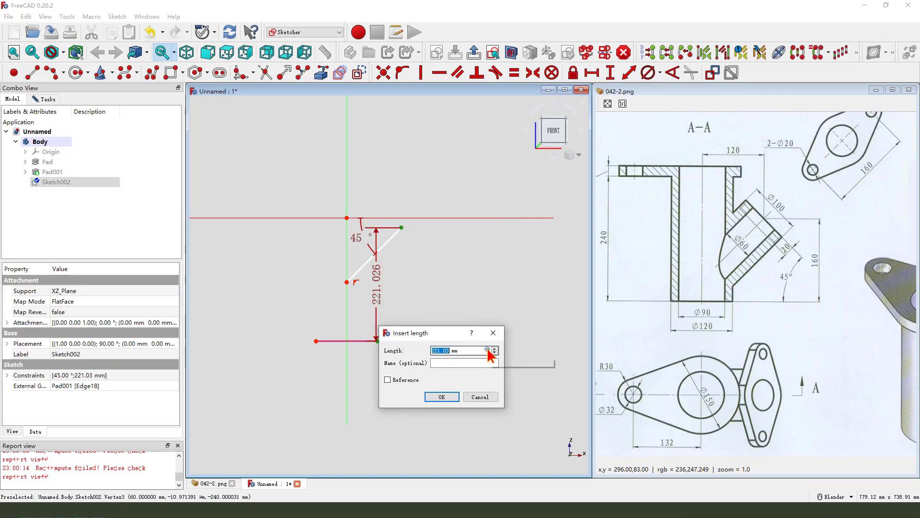
pyautogui.write('0')
pyautogui.press('Return')
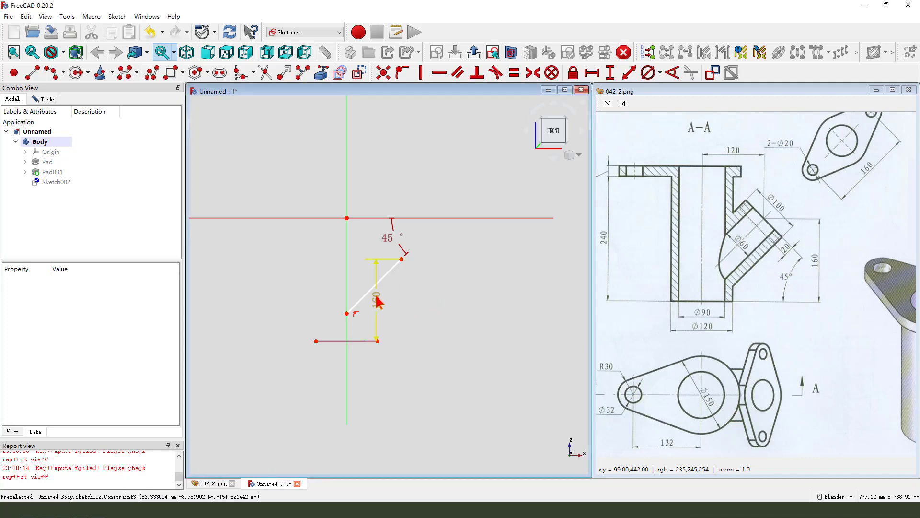
pyautogui.moveTo(381, 302); pyautogui.dragTo(450, 298)
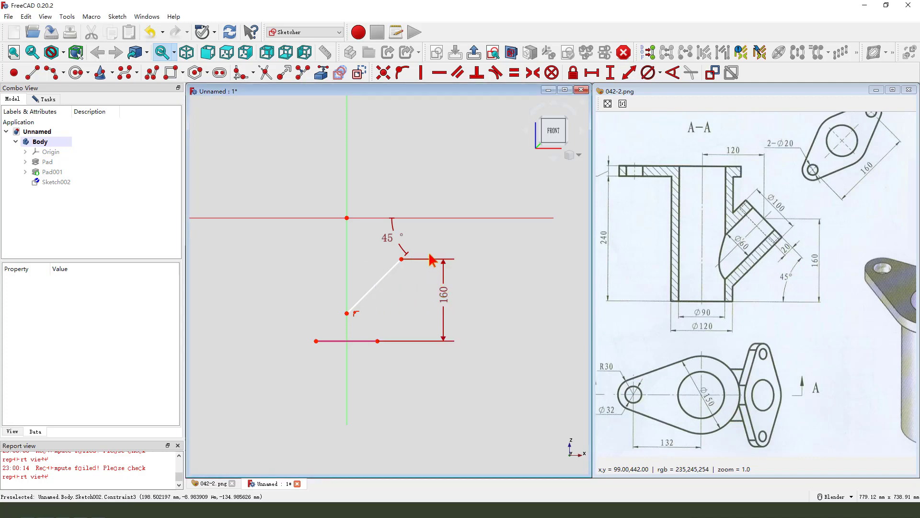
# Place the line's upper end 120 mm horizontally from the origin and move the 45° label aside
pyautogui.click(401, 259)
pyautogui.click(347, 217)
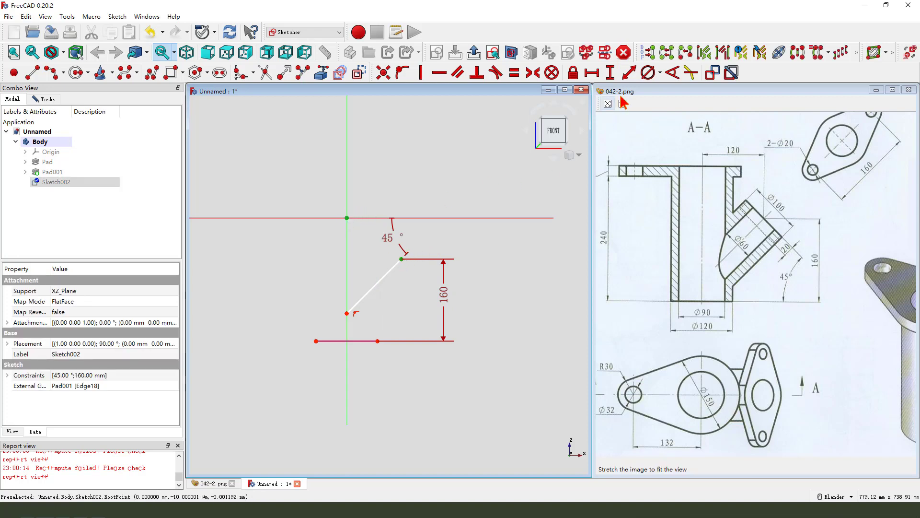
pyautogui.click(592, 71)
pyautogui.write('120')
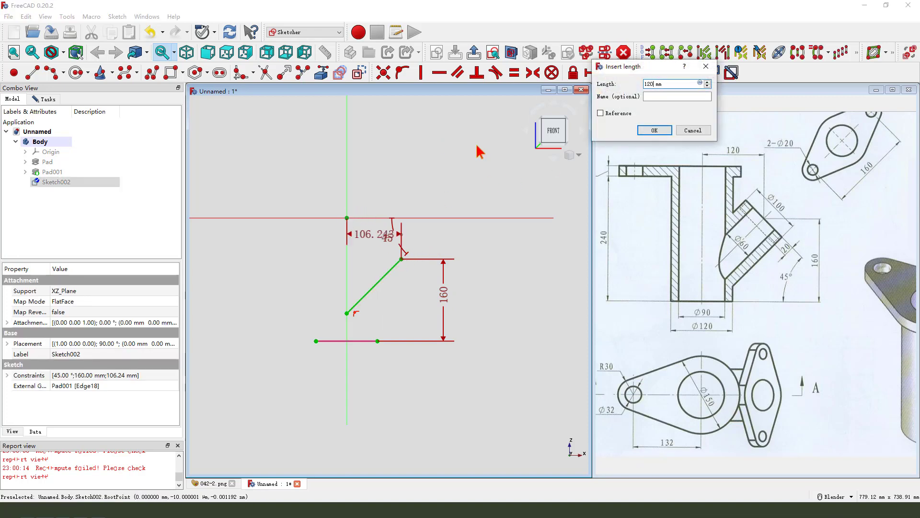
pyautogui.press('Return')
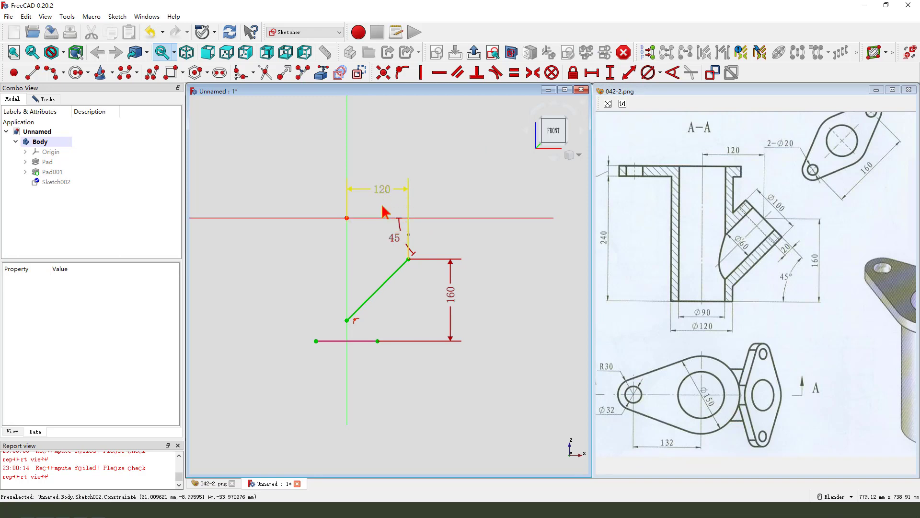
pyautogui.moveTo(391, 237); pyautogui.dragTo(367, 250)
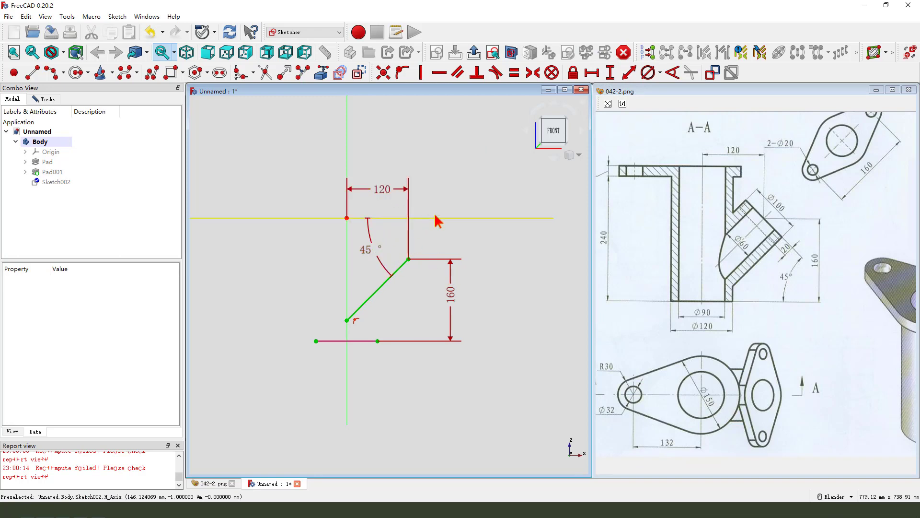
# Attach a datum plane to Vertex2 and Edge1 of Sketch002 in Normal to edge mode
pyautogui.click(473, 52)
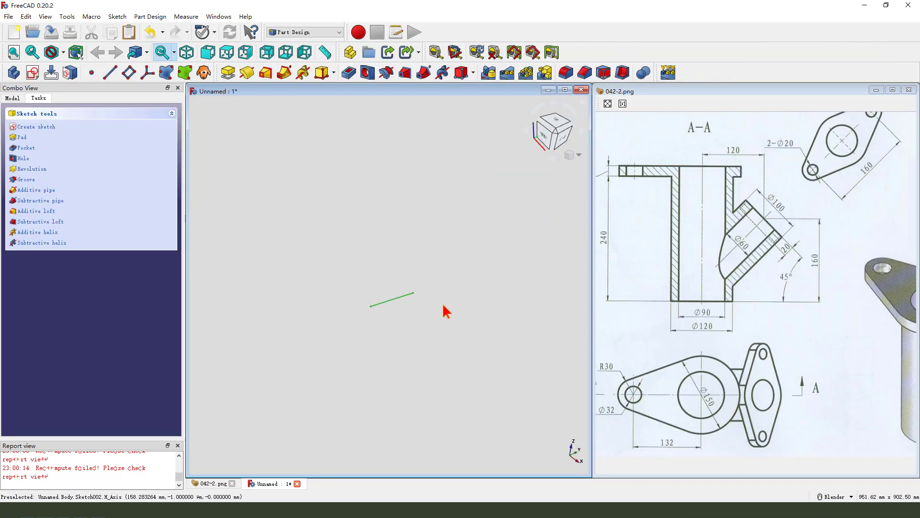
pyautogui.moveTo(422, 312); pyautogui.dragTo(405, 317, button='middle')
pyautogui.click(405, 317)
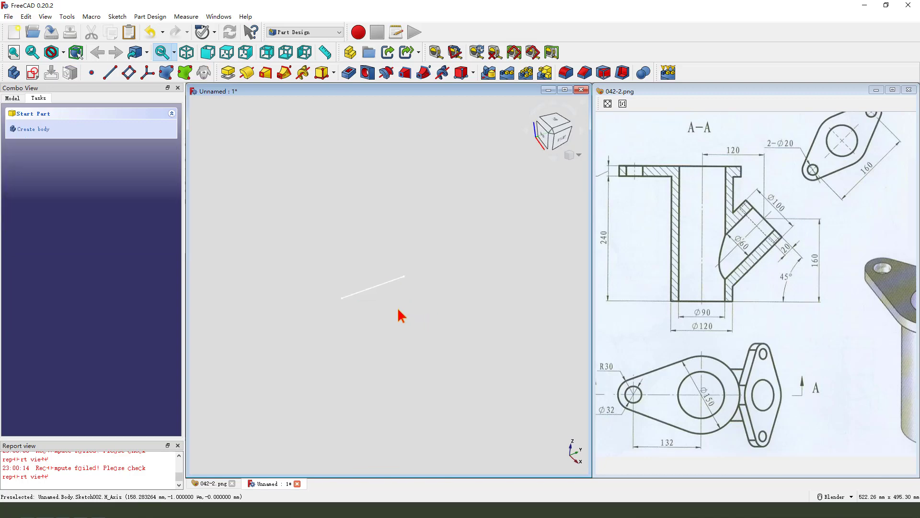
pyautogui.click(128, 73)
pyautogui.scroll(1, 391, 294)
pyautogui.scroll(2, 417, 288)
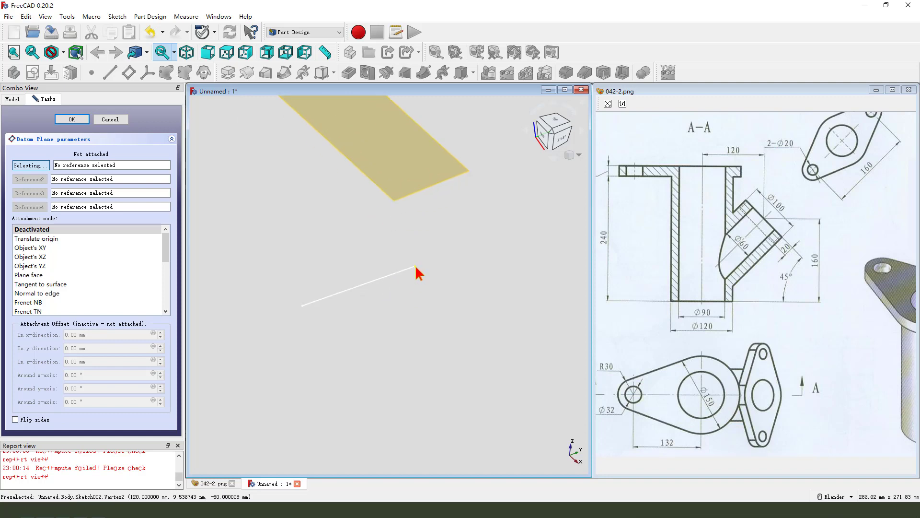
pyautogui.click(414, 268)
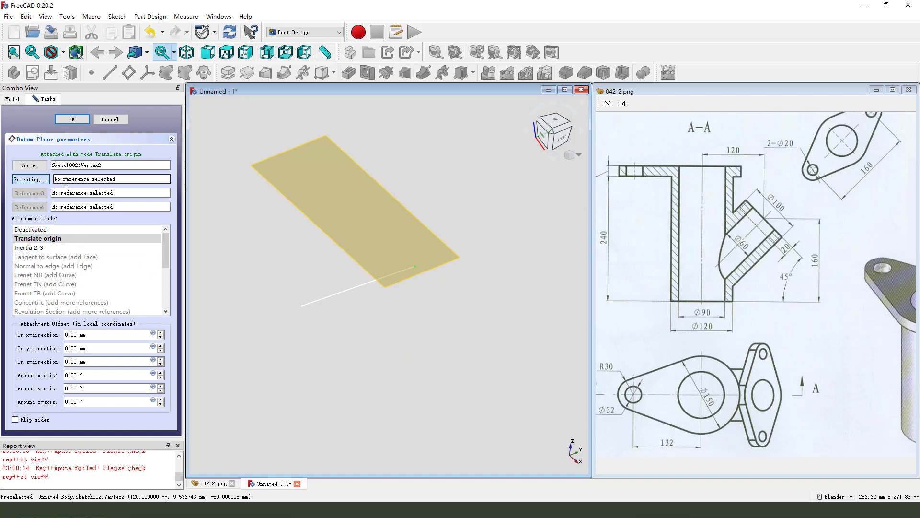
pyautogui.click(341, 298)
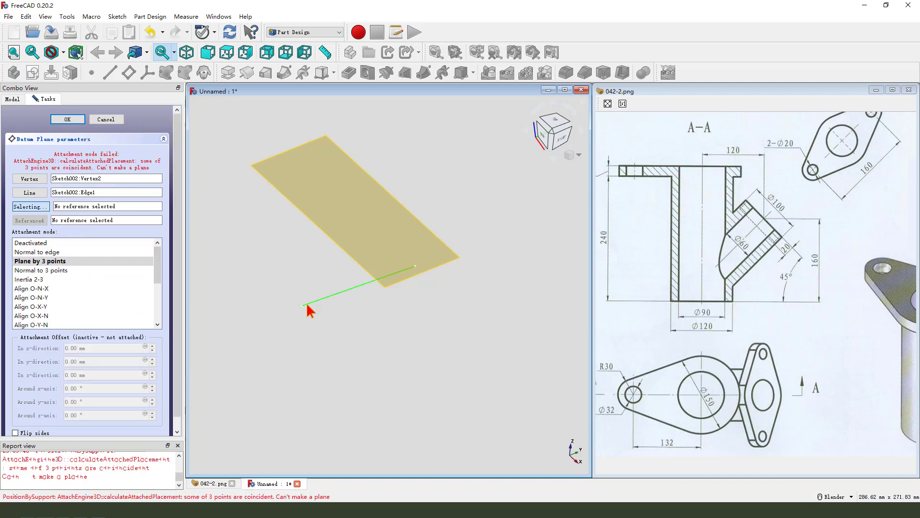
pyautogui.click(41, 251)
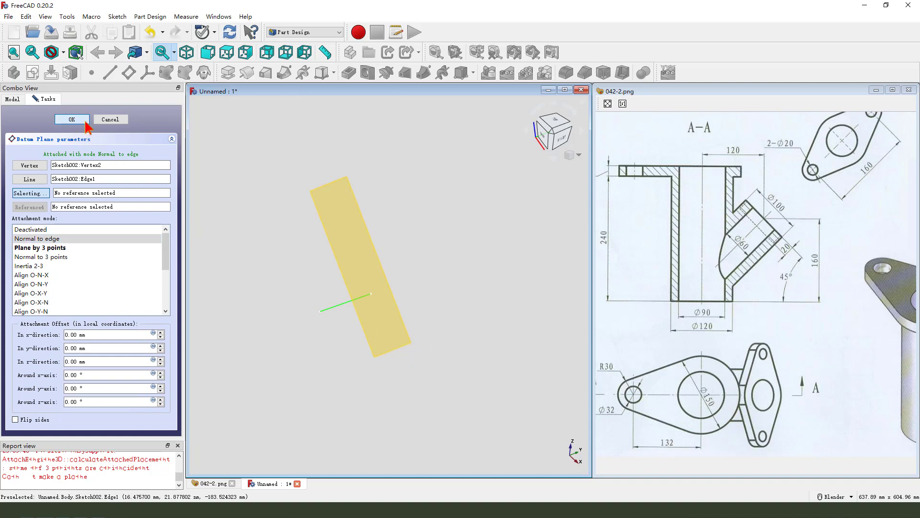
pyautogui.click(74, 121)
# Start a new sketch on the angled datum plane
pyautogui.click(403, 228)
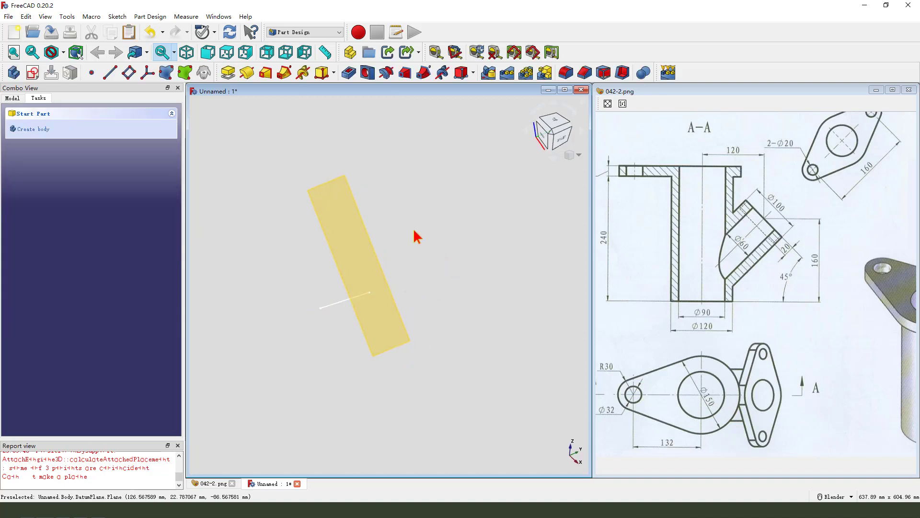
pyautogui.click(365, 214)
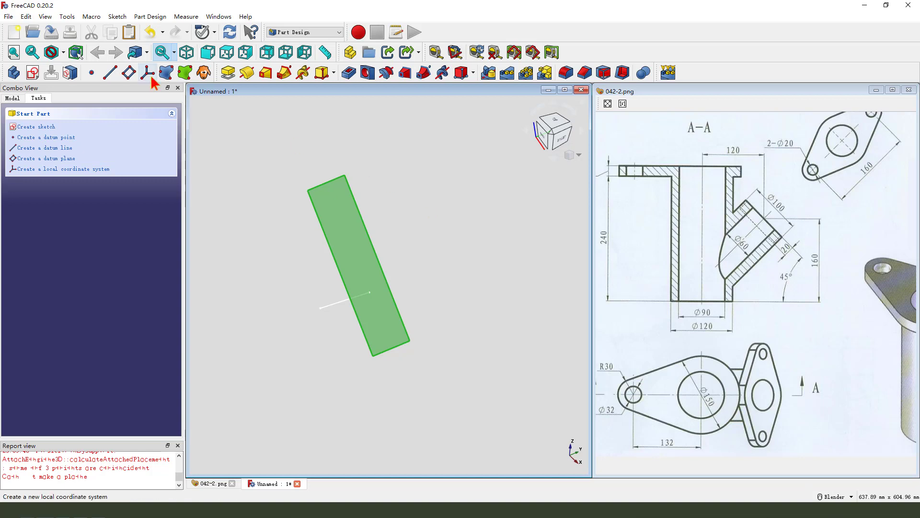
pyautogui.click(32, 72)
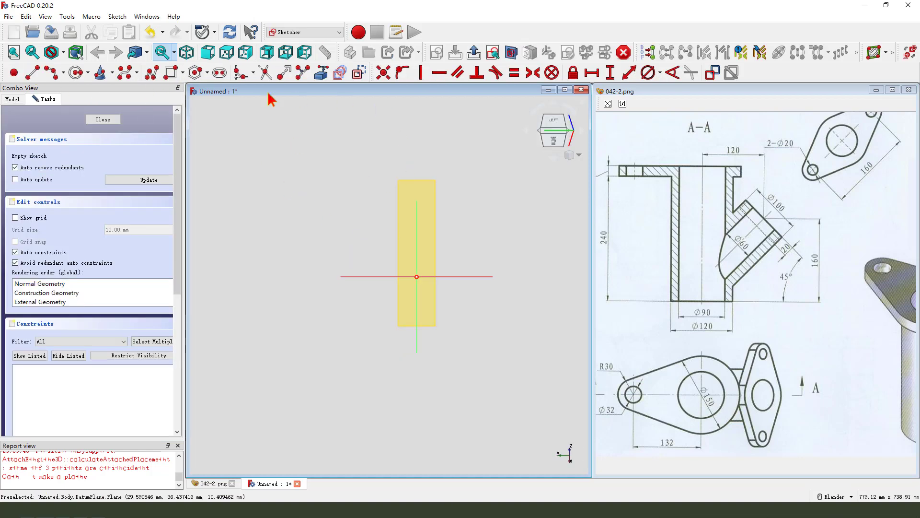
# Draw a circle at the sketch origin and constrain it to 100 mm diameter
pyautogui.click(75, 72)
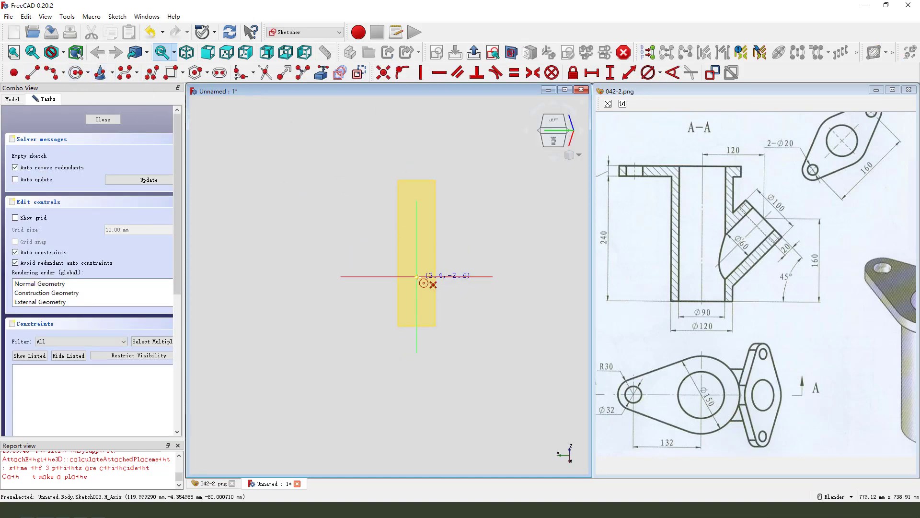
pyautogui.click(416, 276)
pyautogui.click(443, 287)
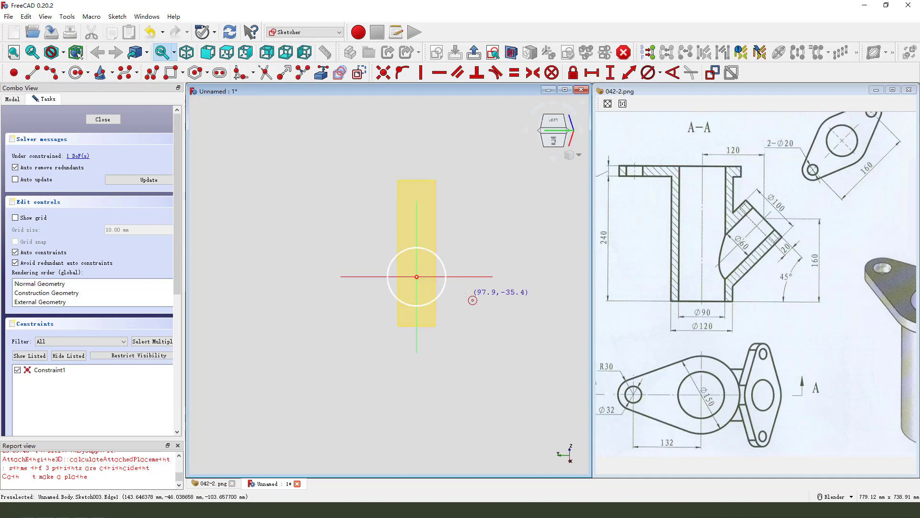
pyautogui.click(440, 266)
pyautogui.click(647, 72)
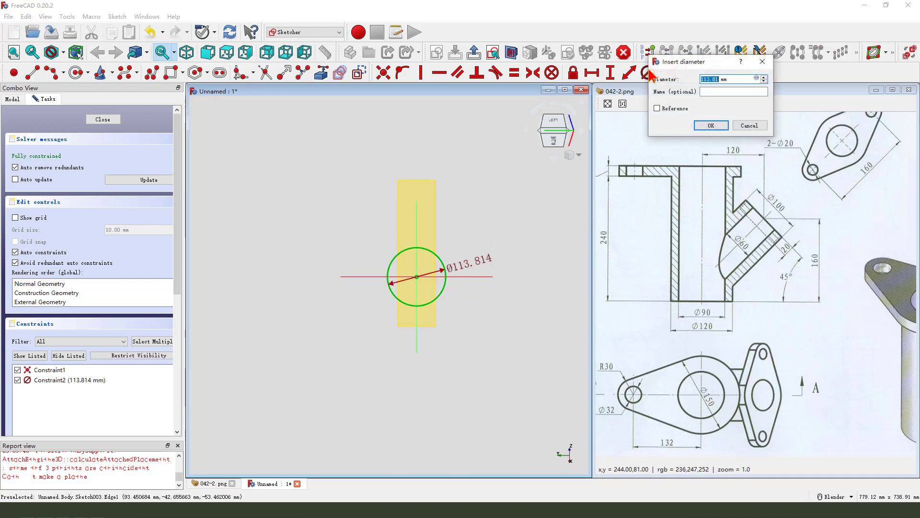
pyautogui.press('Return')
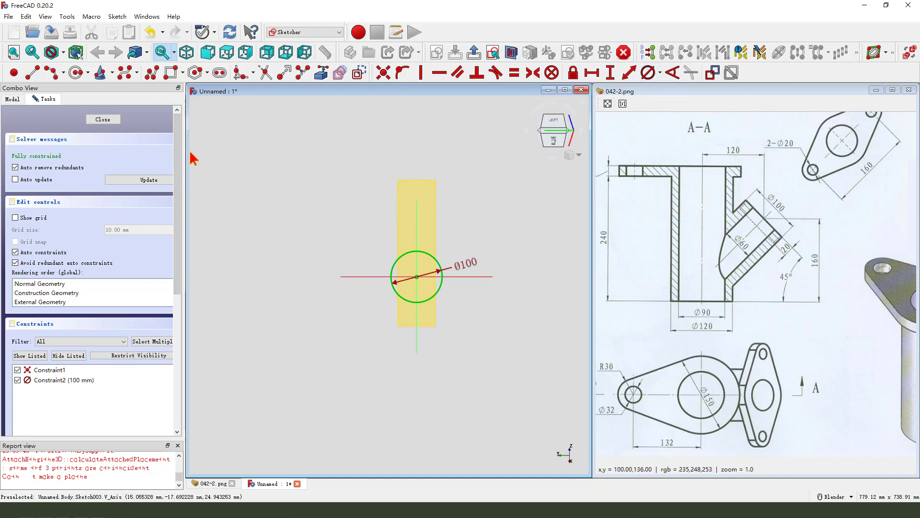
# Pad the Ø100 branch circle with type 'To first' so it merges into the main pipe
pyautogui.click(103, 120)
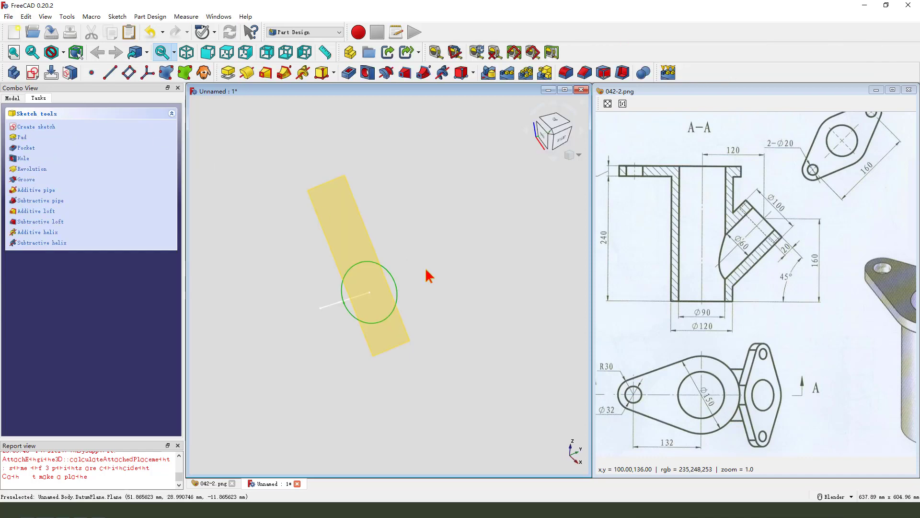
pyautogui.click(228, 72)
pyautogui.click(131, 156)
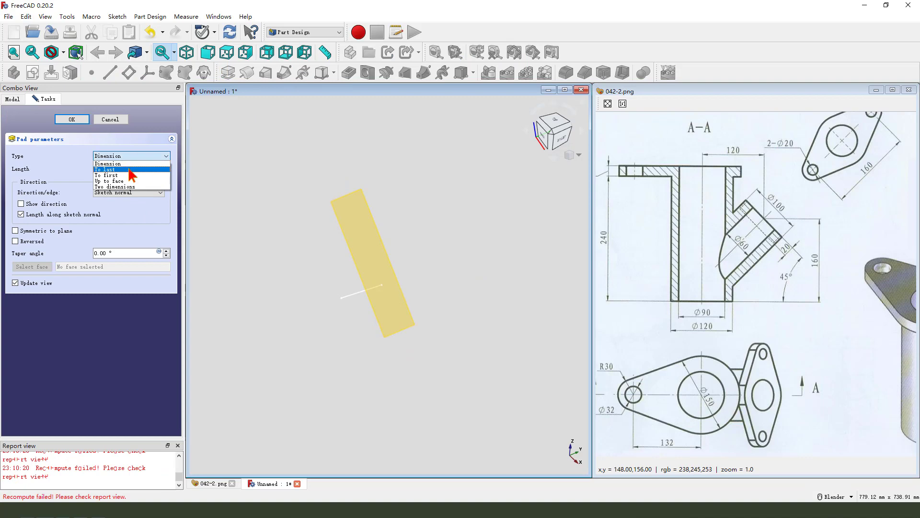
pyautogui.click(128, 175)
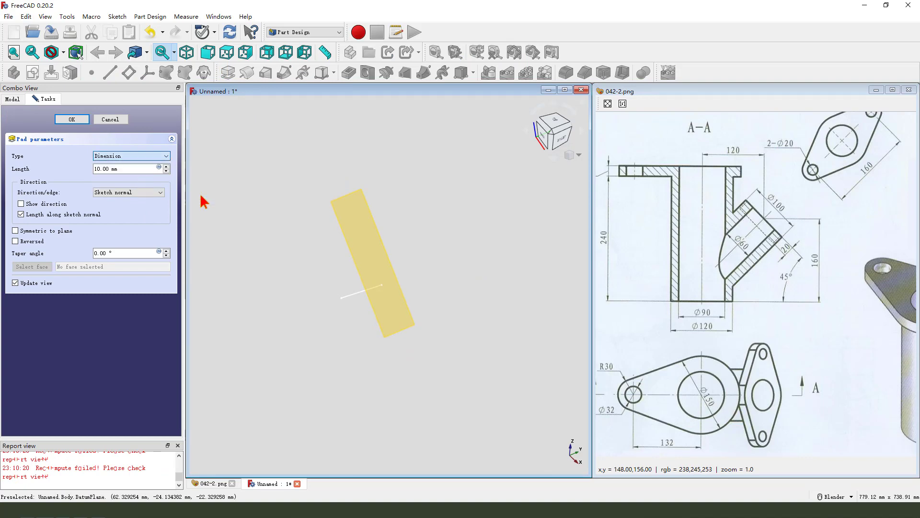
pyautogui.moveTo(333, 323); pyautogui.dragTo(395, 319, button='middle')
pyautogui.moveTo(377, 335); pyautogui.dragTo(319, 341)
pyautogui.moveTo(352, 211)
pyautogui.mouseDown()
pyautogui.moveTo(302, 302)
pyautogui.moveTo(351, 230)
pyautogui.mouseUp()
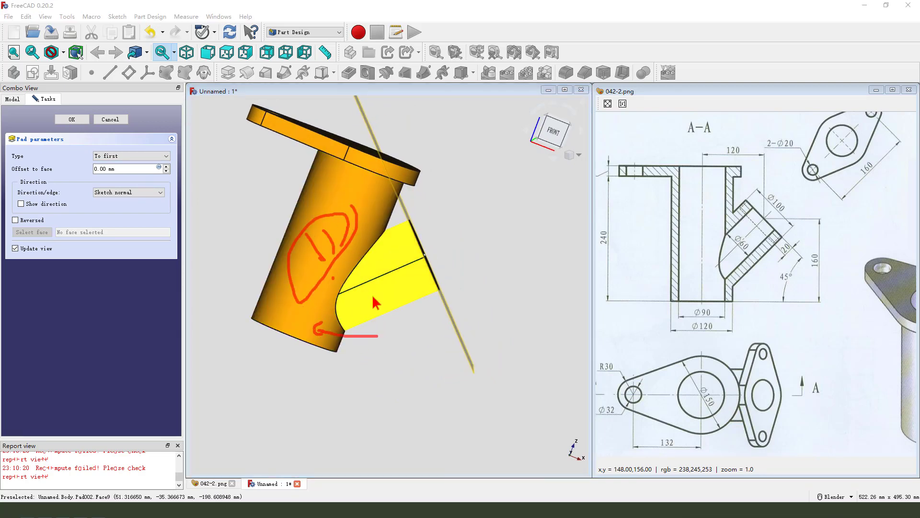
pyautogui.moveTo(380, 305)
pyautogui.mouseDown(button='middle')
pyautogui.moveTo(419, 312)
pyautogui.moveTo(395, 229)
pyautogui.mouseUp(button='middle')
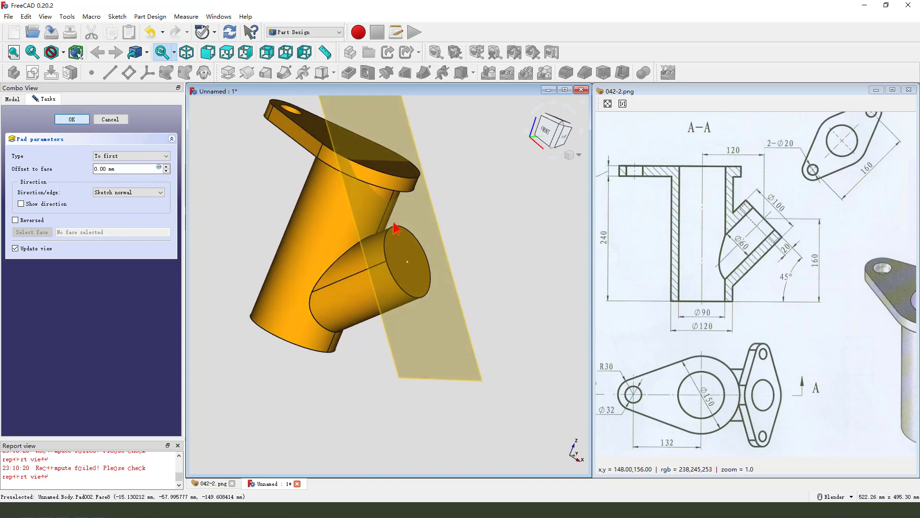
pyautogui.press('Return')
pyautogui.moveTo(451, 257)
pyautogui.mouseDown(button='middle')
pyautogui.moveTo(504, 292)
pyautogui.moveTo(410, 264)
pyautogui.moveTo(453, 264)
pyautogui.mouseUp(button='middle')
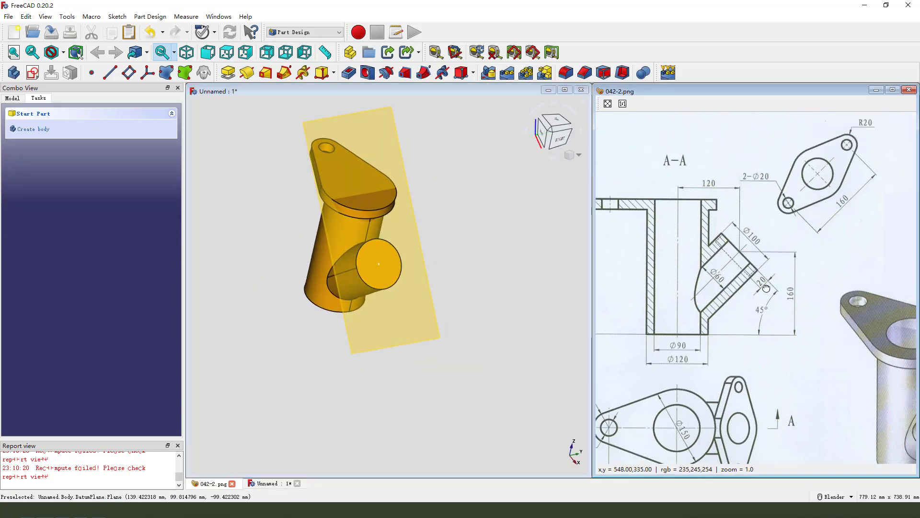
# Create a sketch on the angled datum plane and section the view at that plane
pyautogui.moveTo(806, 230); pyautogui.dragTo(745, 290, button='middle')
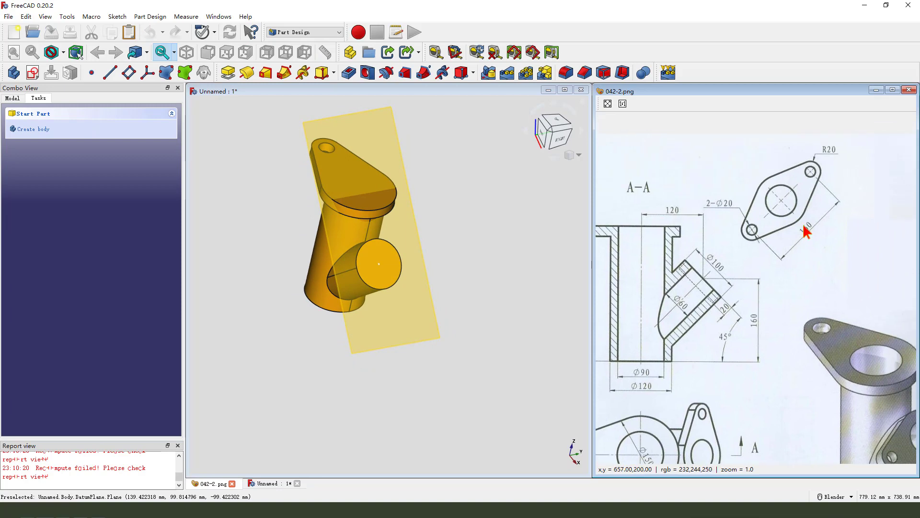
pyautogui.click(412, 228)
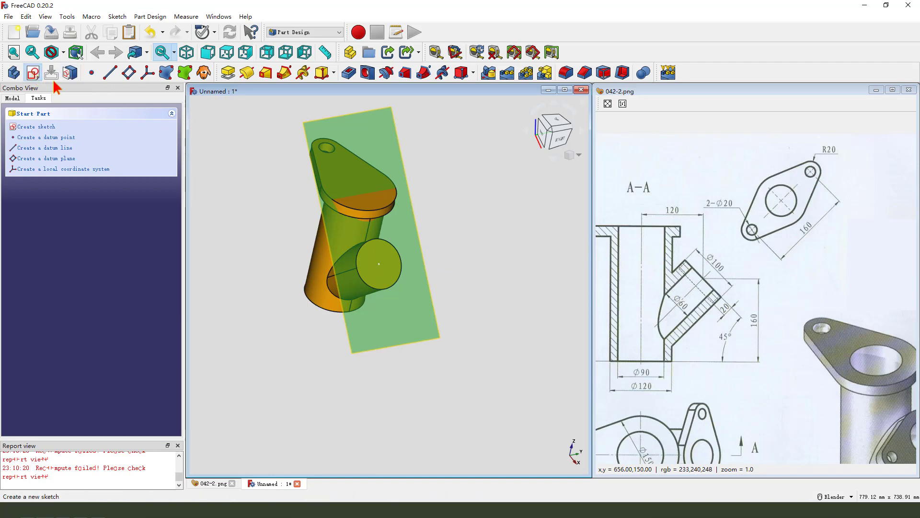
pyautogui.click(33, 73)
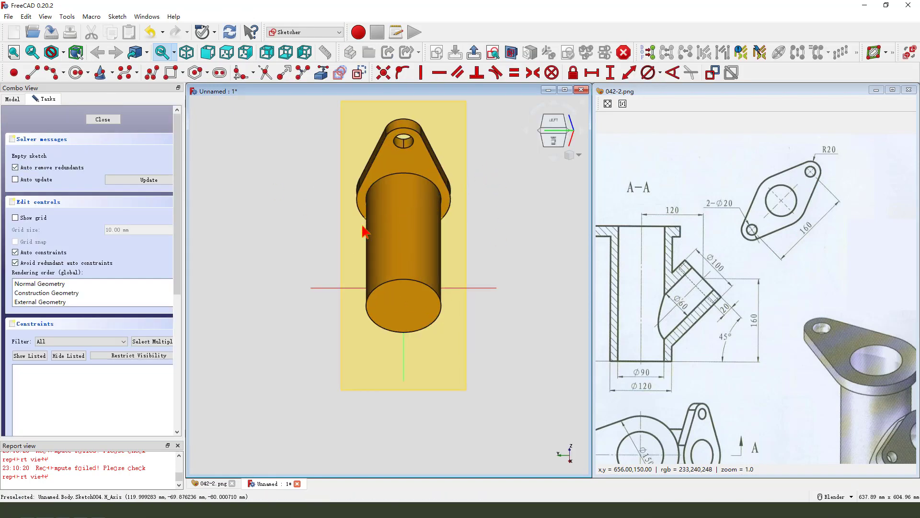
pyautogui.moveTo(363, 225)
pyautogui.mouseDown(button='middle')
pyautogui.moveTo(525, 256)
pyautogui.moveTo(543, 280)
pyautogui.moveTo(427, 281)
pyautogui.mouseUp(button='middle')
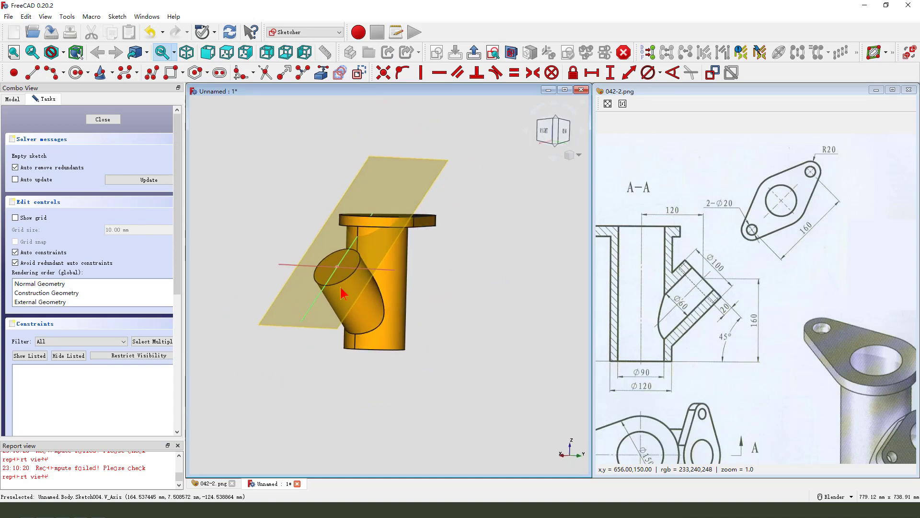
pyautogui.moveTo(353, 302); pyautogui.dragTo(288, 287, button='middle')
pyautogui.click(494, 56)
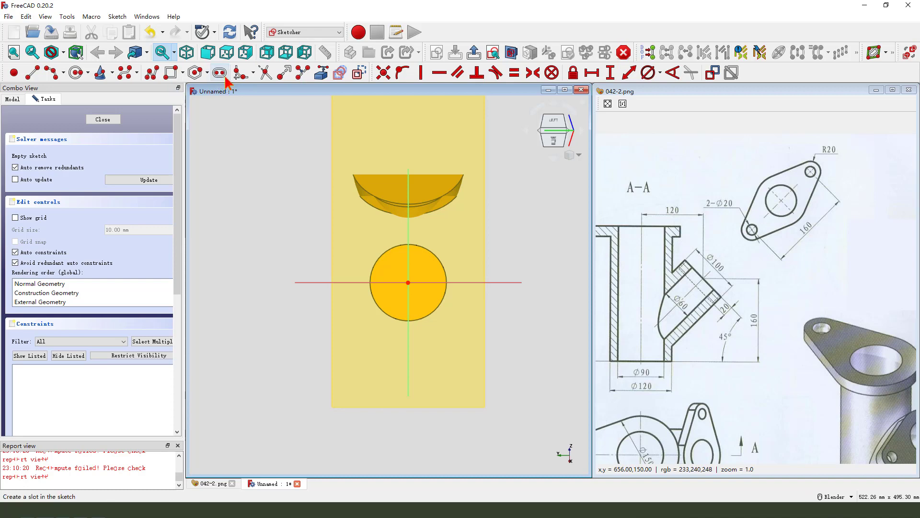
pyautogui.scroll(1, 493, 256)
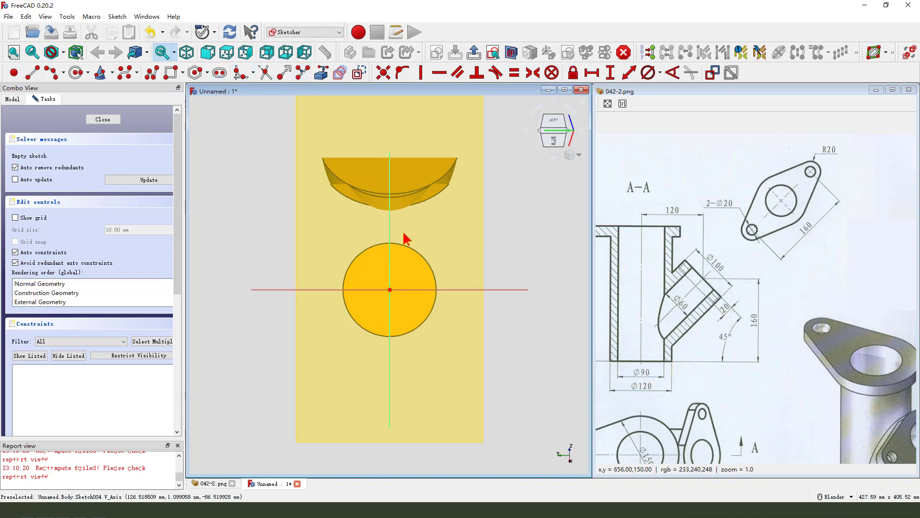
# Draw a slot rightward from the branch centre, drop its equal constraint, and put its outer centre on the horizontal axis
pyautogui.click(219, 75)
pyautogui.click(389, 290)
pyautogui.click(500, 266)
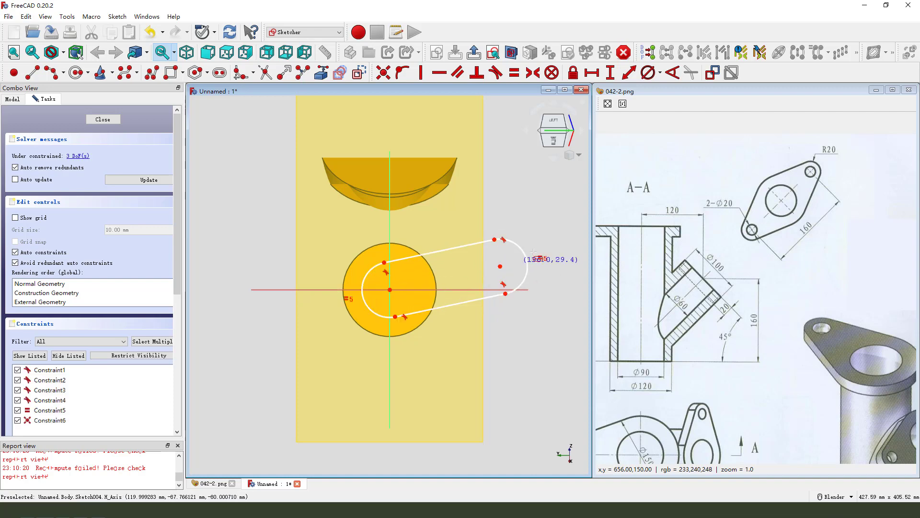
pyautogui.click(547, 271)
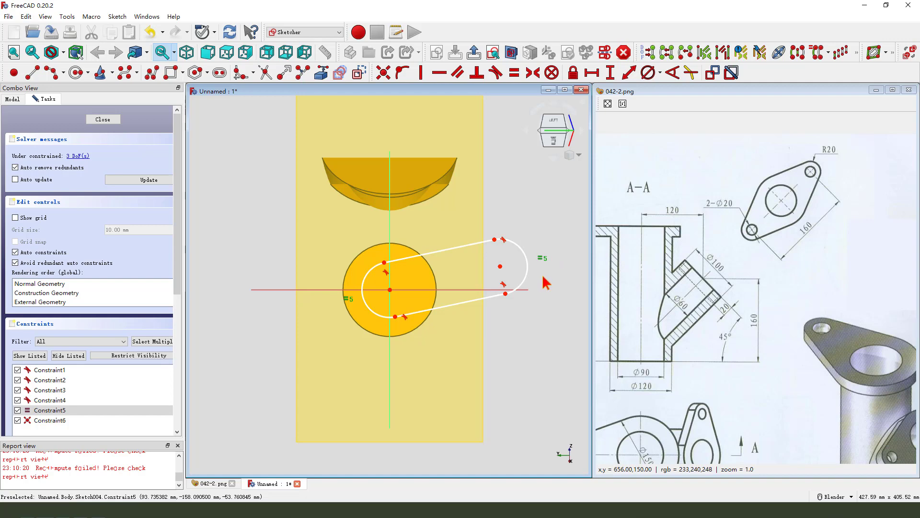
pyautogui.press('Delete')
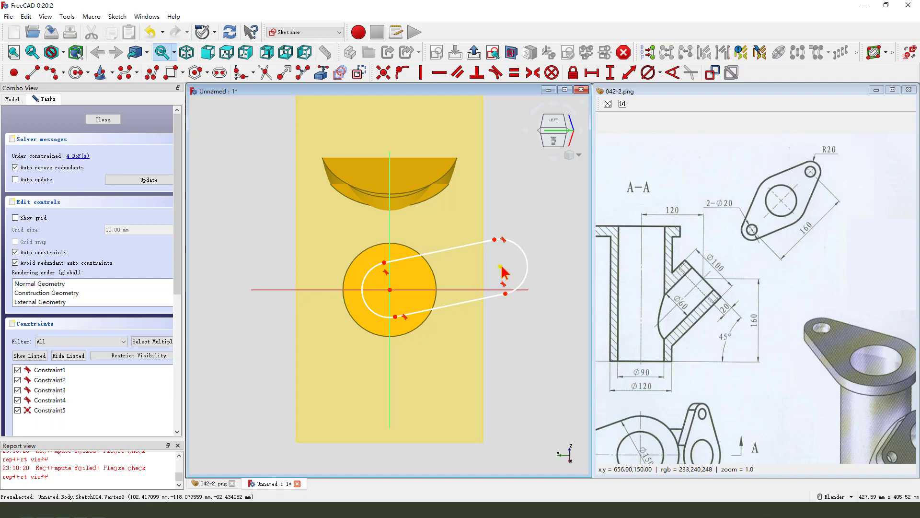
pyautogui.click(500, 267)
pyautogui.click(468, 290)
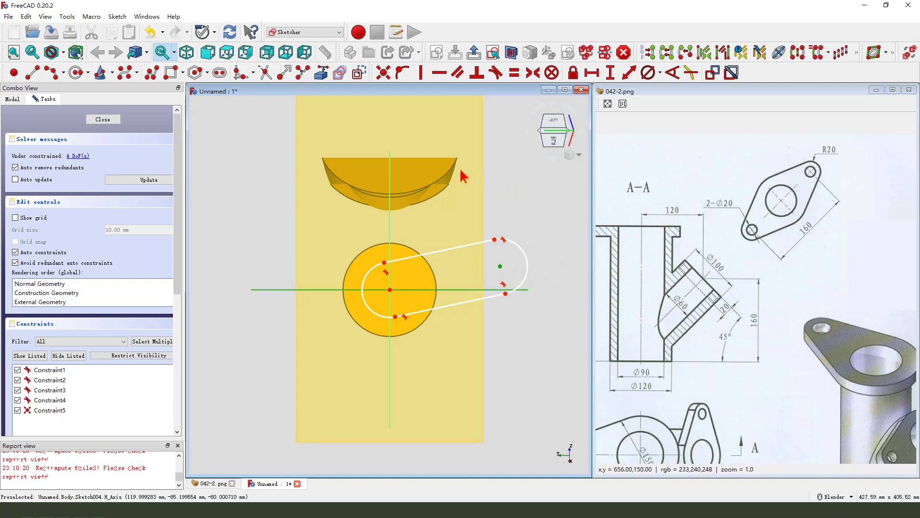
pyautogui.click(402, 72)
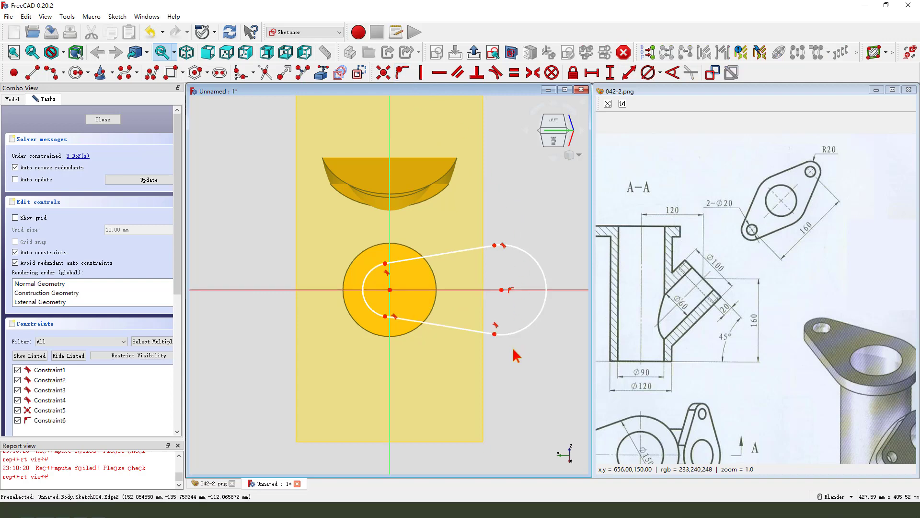
pyautogui.scroll(-1, 488, 309)
pyautogui.scroll(2, 488, 309)
# Constrain the slot's outer end arc to a 20 mm radius
pyautogui.click(506, 264)
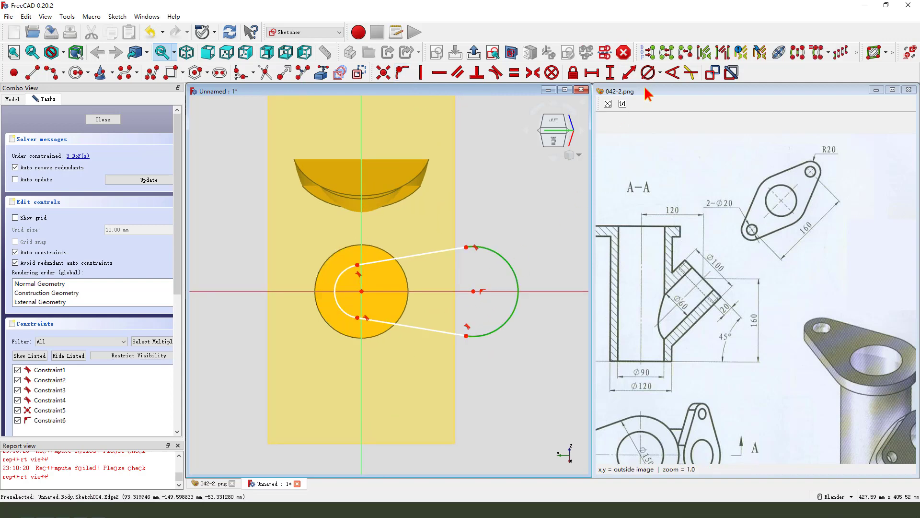
pyautogui.click(651, 74)
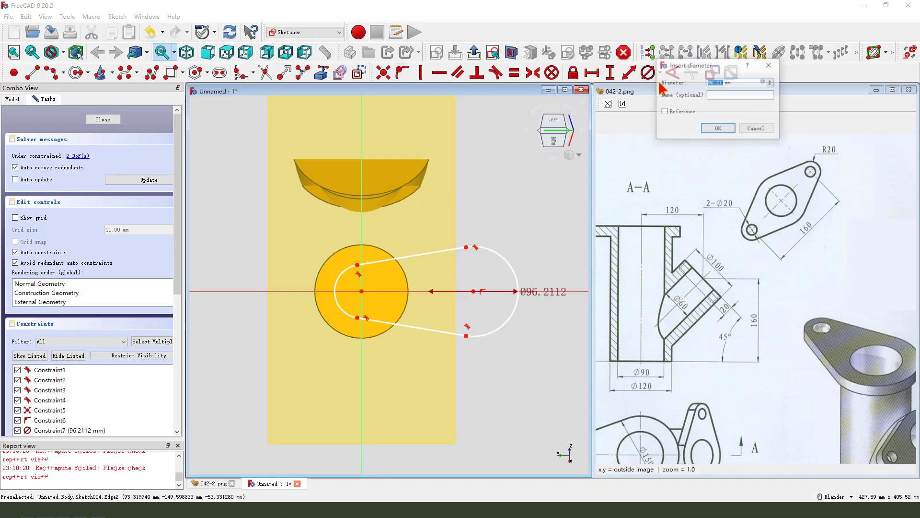
pyautogui.click(755, 133)
pyautogui.click(512, 266)
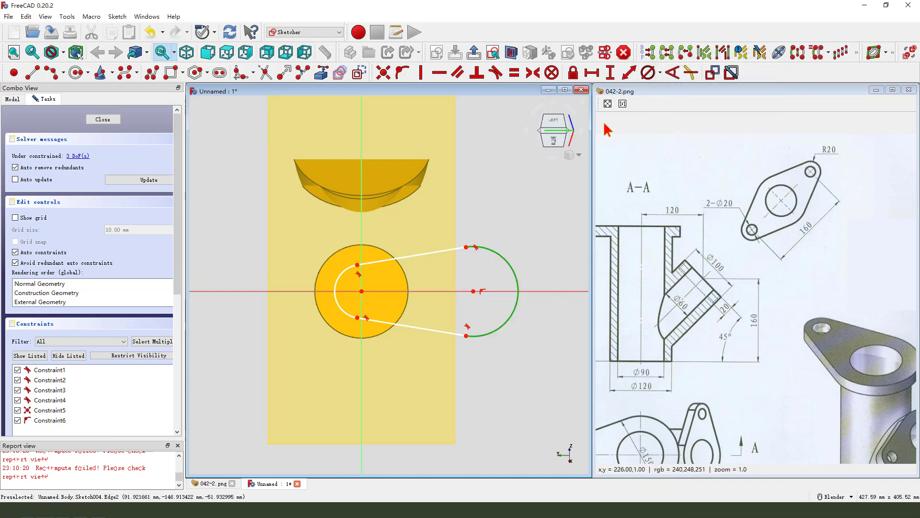
pyautogui.click(660, 74)
pyautogui.click(683, 91)
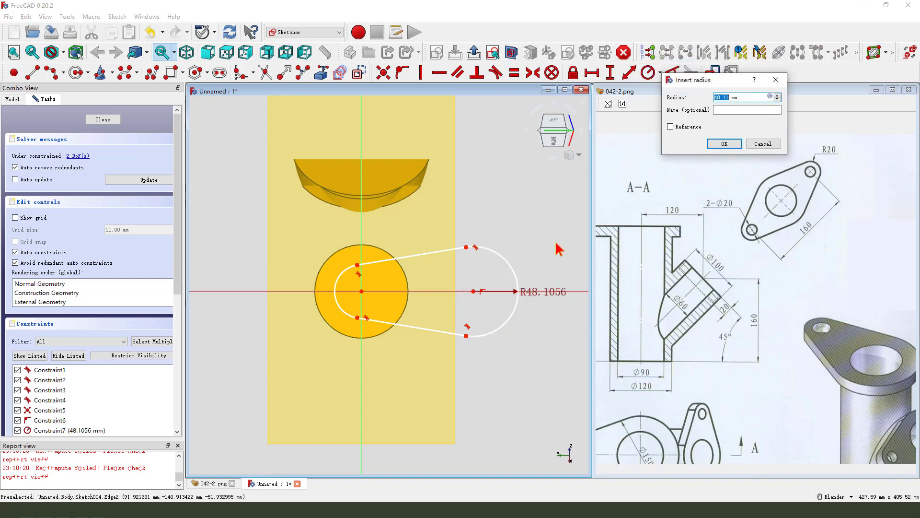
pyautogui.press('Return')
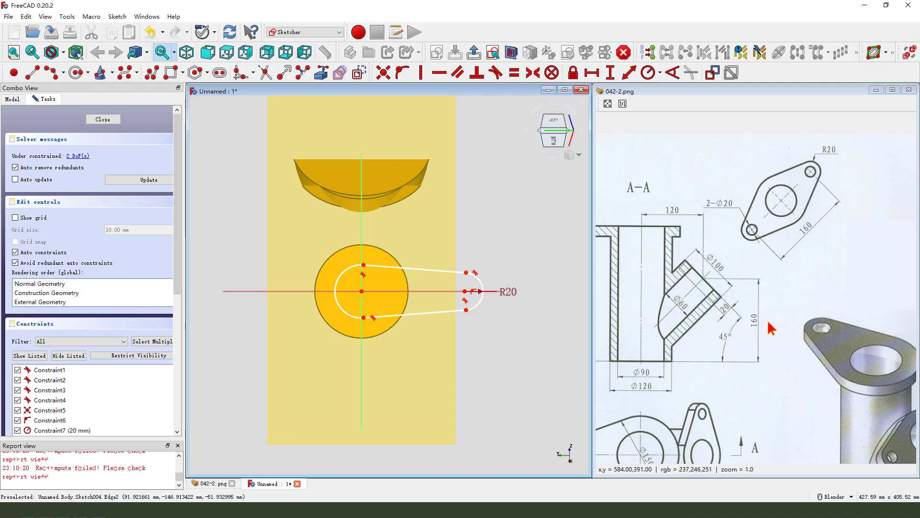
# Constrain the slot's inner arc to a 100 mm diameter
pyautogui.moveTo(755, 322)
pyautogui.mouseDown(button='middle')
pyautogui.moveTo(809, 222)
pyautogui.moveTo(723, 343)
pyautogui.mouseUp(button='middle')
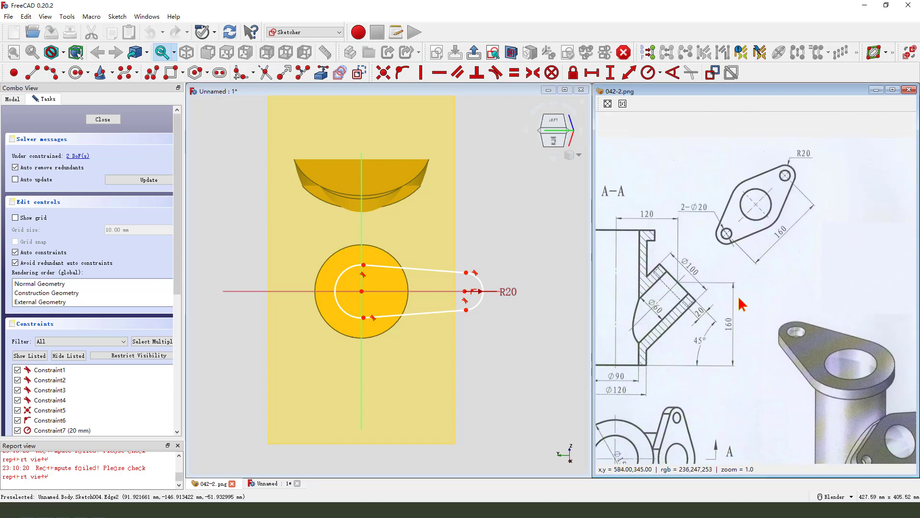
pyautogui.moveTo(743, 188); pyautogui.dragTo(748, 180)
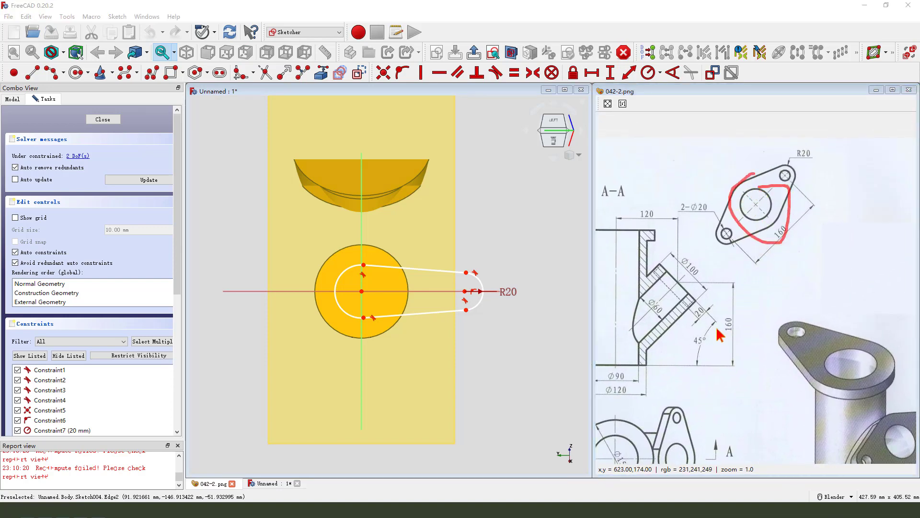
pyautogui.press('Escape')
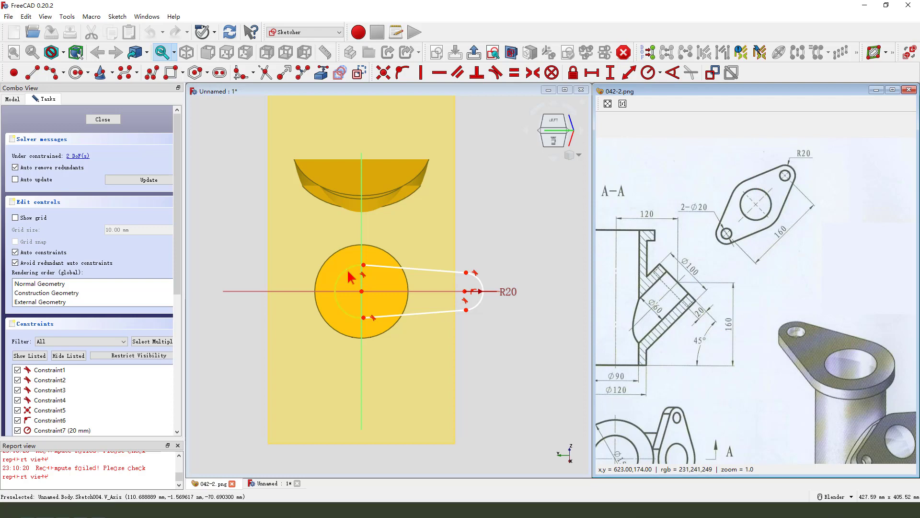
pyautogui.click(350, 273)
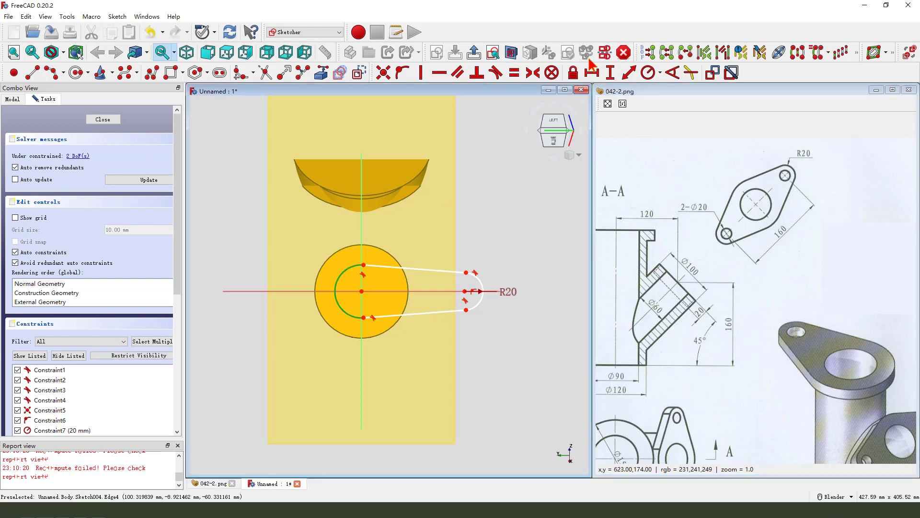
pyautogui.click(662, 78)
pyautogui.click(690, 96)
pyautogui.press('Return')
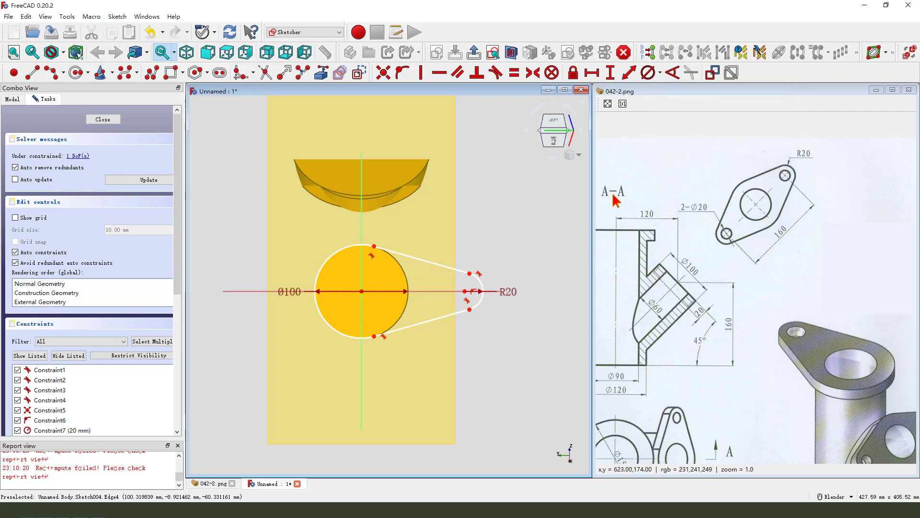
pyautogui.scroll(-1, 507, 237)
pyautogui.scroll(1, 370, 288)
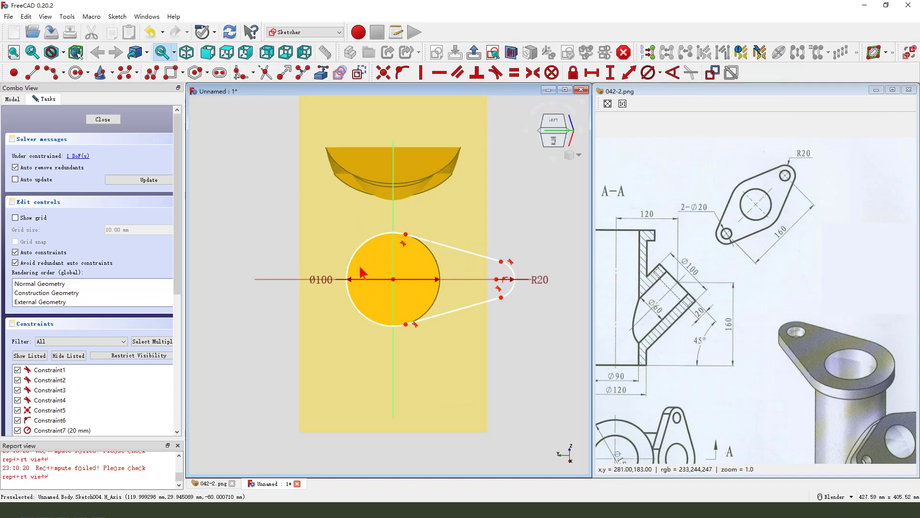
pyautogui.scroll(-1, 512, 214)
pyautogui.scroll(1, 331, 270)
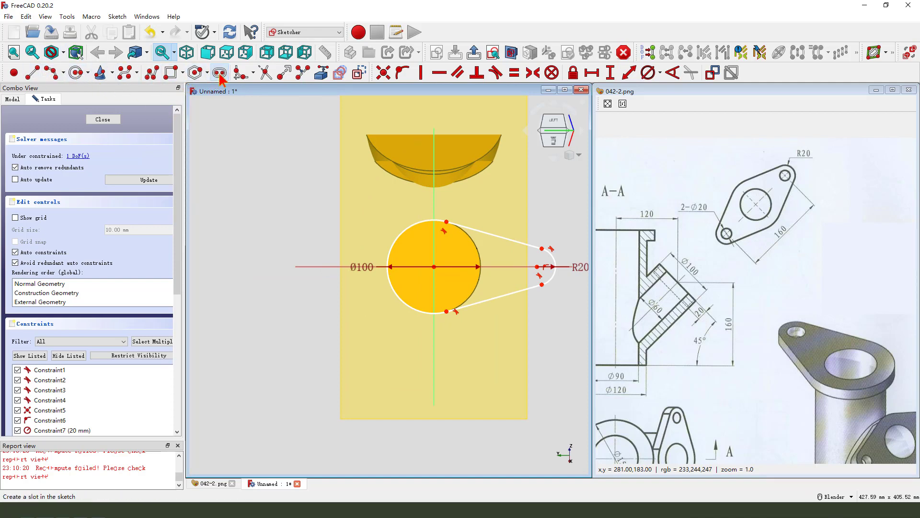
# Draw a second slot left of the circle, remove its equal constraint, and stretch its ends past the circle
pyautogui.click(302, 268)
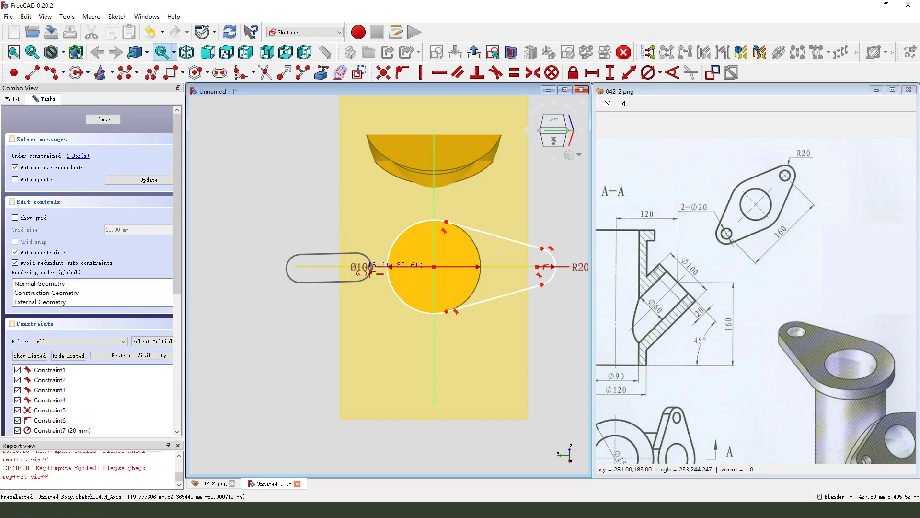
pyautogui.click(360, 268)
pyautogui.scroll(2, 353, 279)
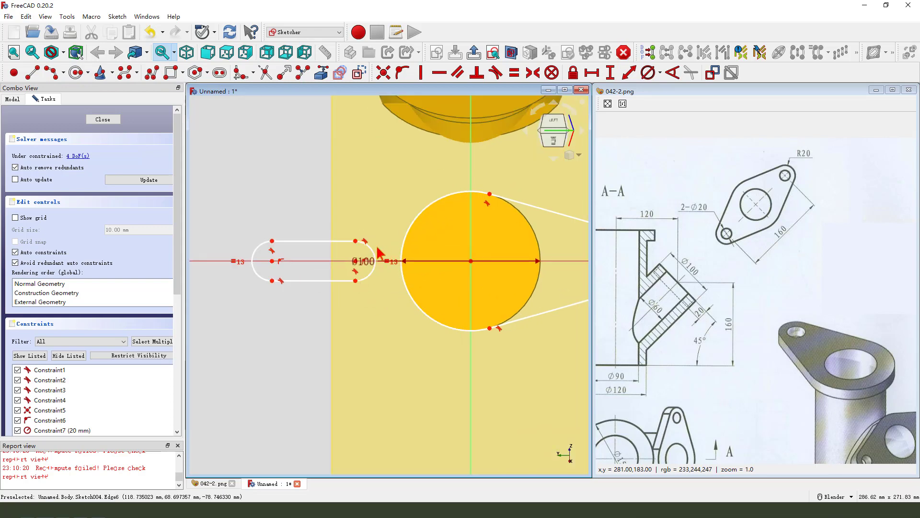
pyautogui.click(239, 260)
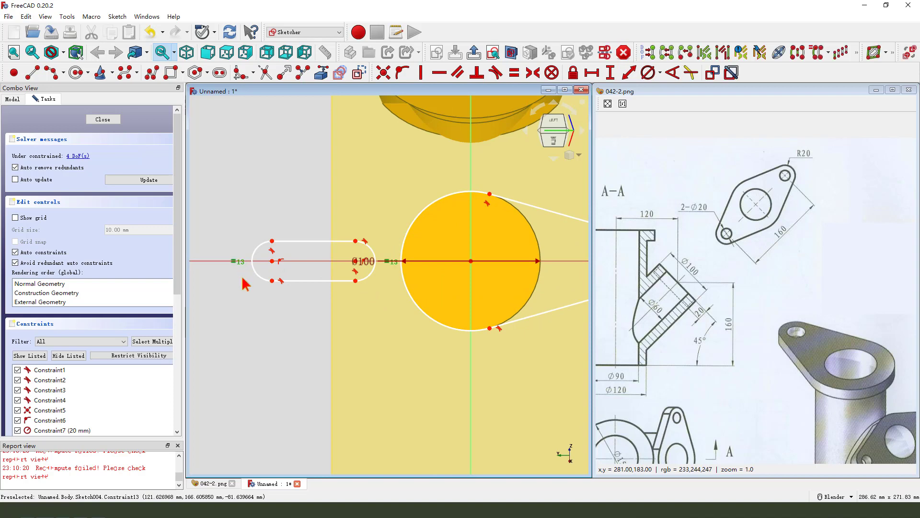
pyautogui.click(252, 285)
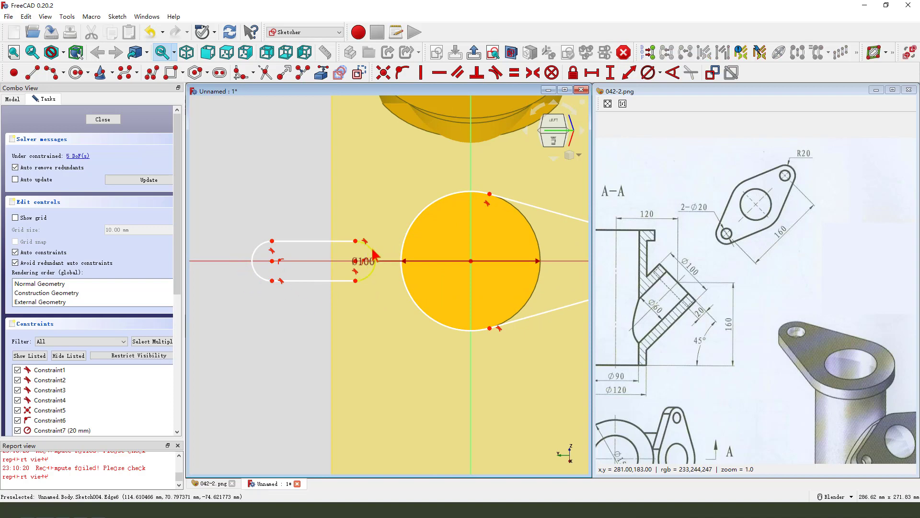
pyautogui.click(374, 256)
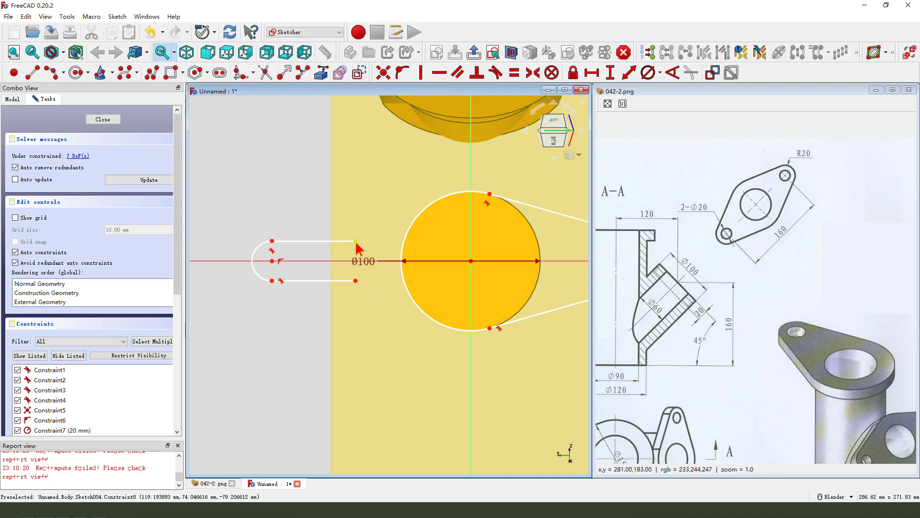
pyautogui.moveTo(356, 241); pyautogui.dragTo(389, 192)
pyautogui.moveTo(356, 281); pyautogui.dragTo(436, 344)
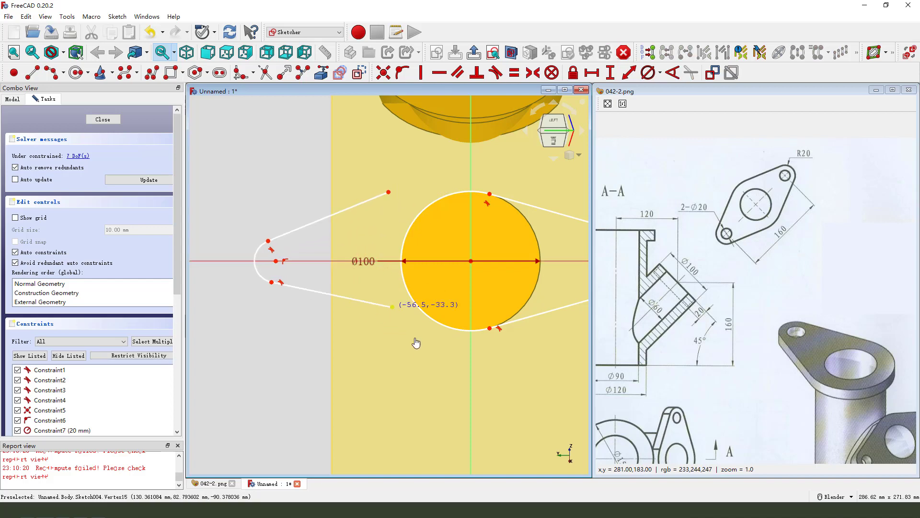
# Put the slot's line ends on the Ø100 circle and make both sides tangent to it
pyautogui.click(451, 326)
pyautogui.click(403, 73)
pyautogui.click(389, 192)
pyautogui.click(451, 196)
pyautogui.click(360, 231)
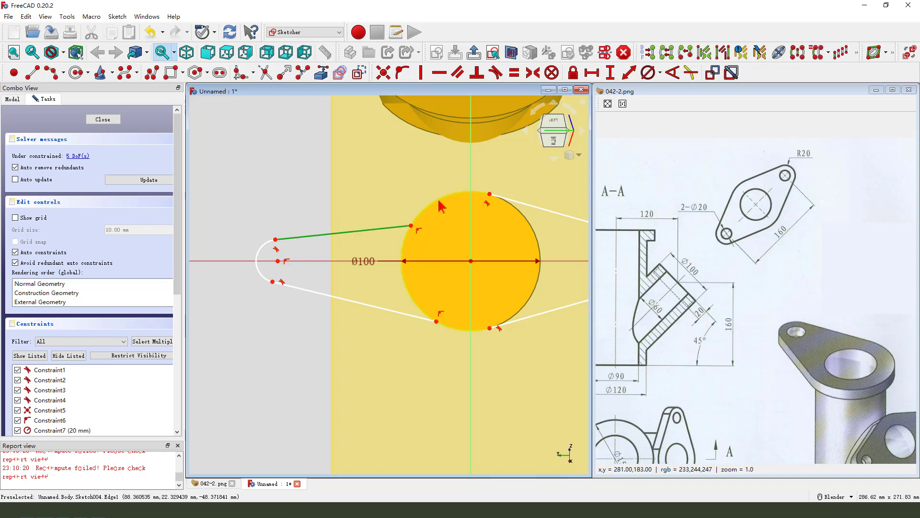
pyautogui.click(444, 196)
pyautogui.click(496, 73)
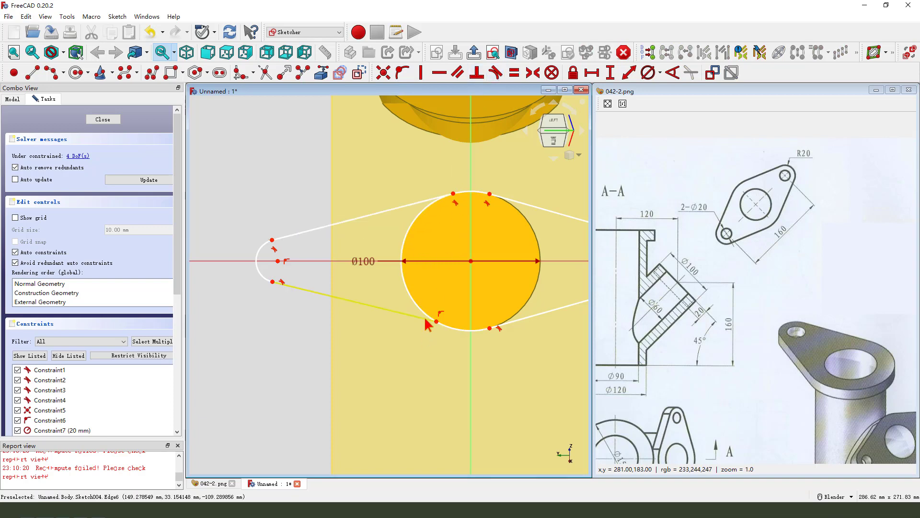
pyautogui.click(429, 319)
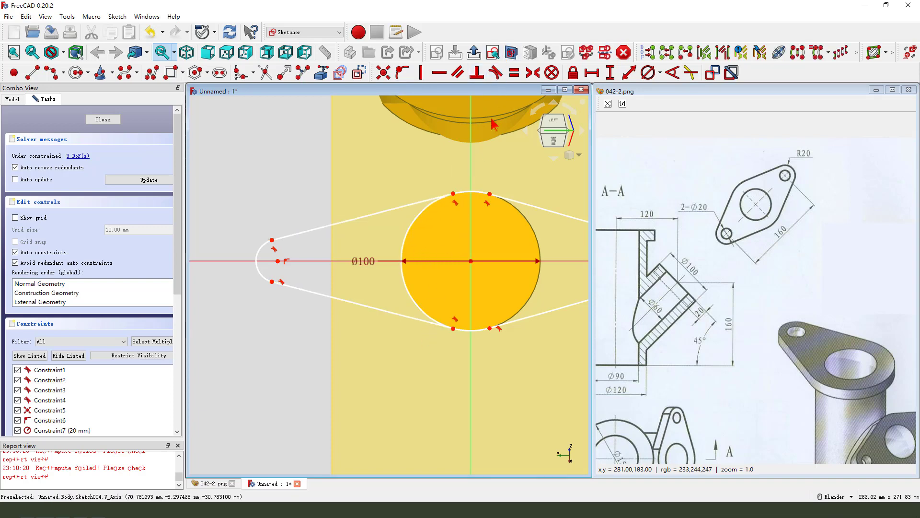
pyautogui.click(496, 72)
pyautogui.scroll(-2, 375, 250)
pyautogui.scroll(-1, 400, 230)
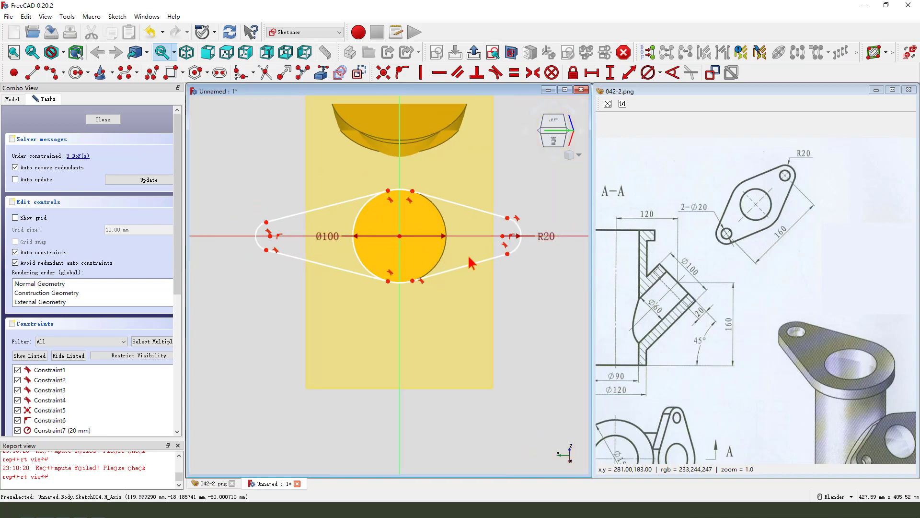
# Make the outline ends symmetric about the centre and give both end arcs equal radii
pyautogui.click(493, 246)
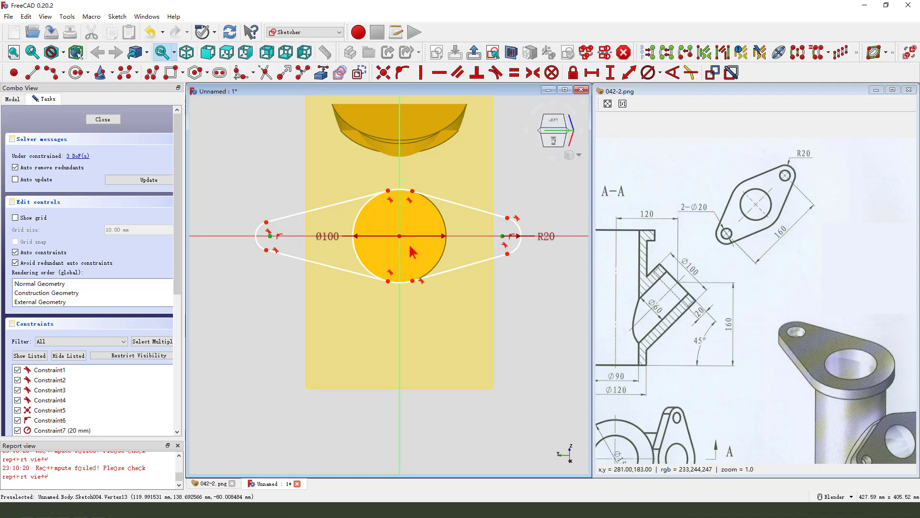
pyautogui.click(401, 241)
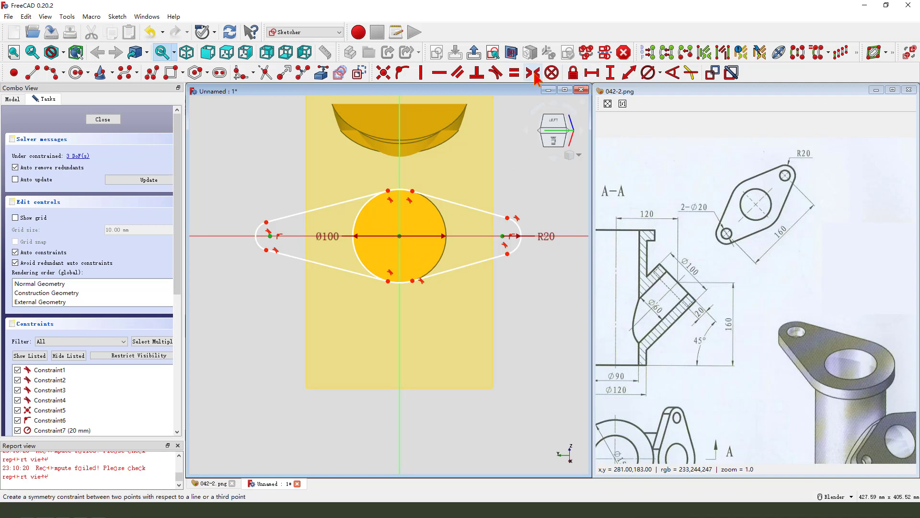
pyautogui.click(533, 72)
pyautogui.scroll(-1, 363, 205)
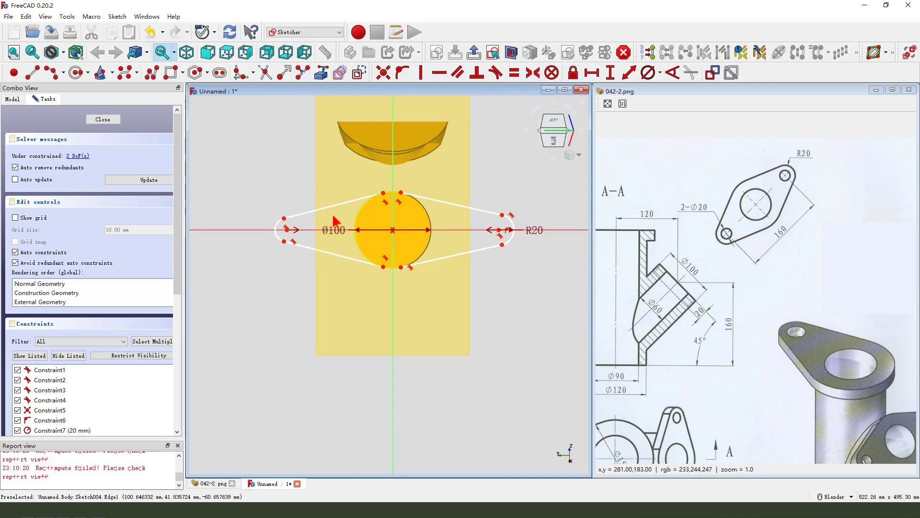
pyautogui.click(281, 227)
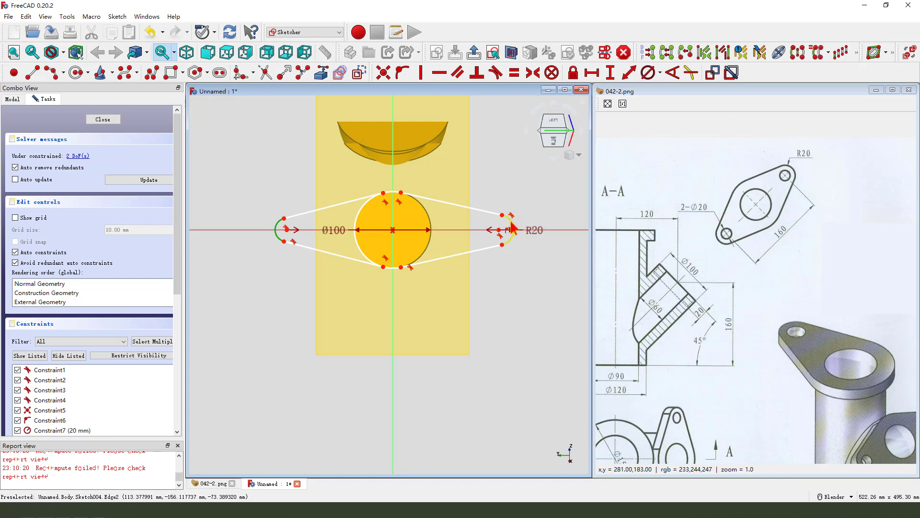
pyautogui.click(511, 229)
pyautogui.click(515, 72)
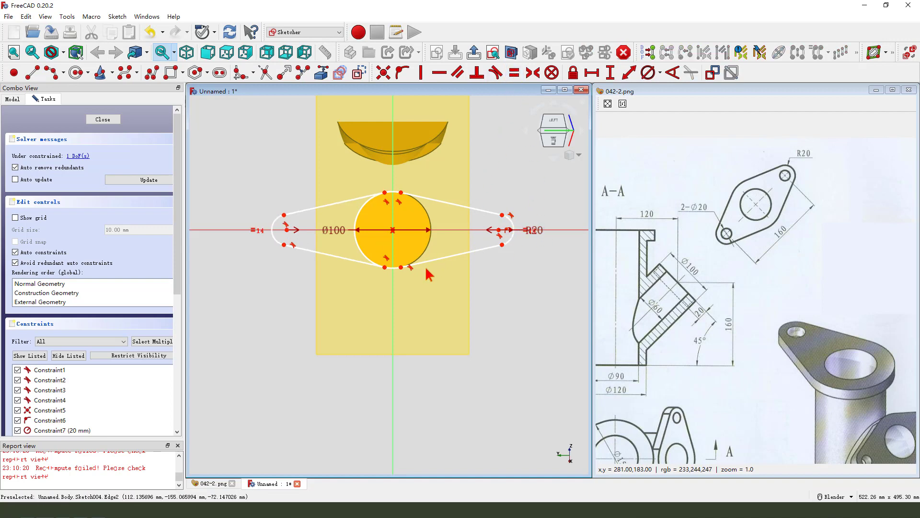
pyautogui.scroll(1, 374, 248)
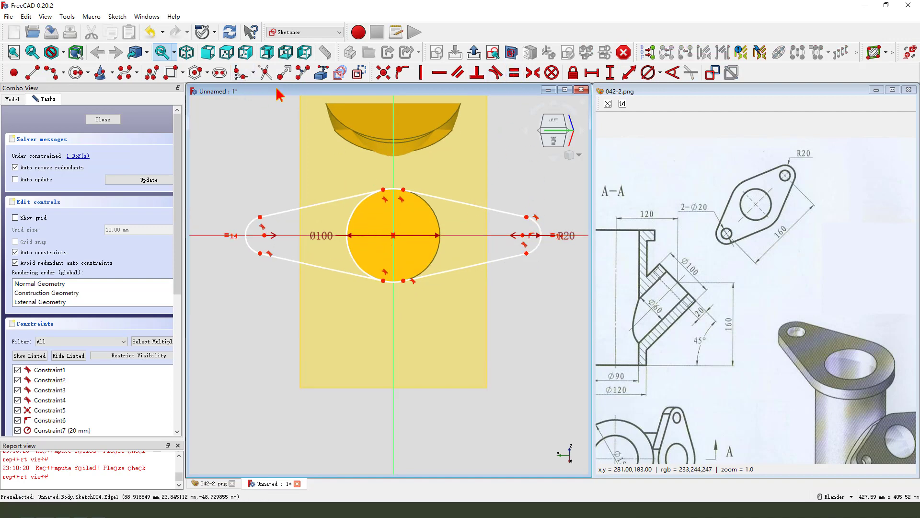
# Trim the leftover circle, set 160 mm between arc centres, and add the final tangent
pyautogui.click(266, 72)
pyautogui.click(358, 219)
pyautogui.click(431, 267)
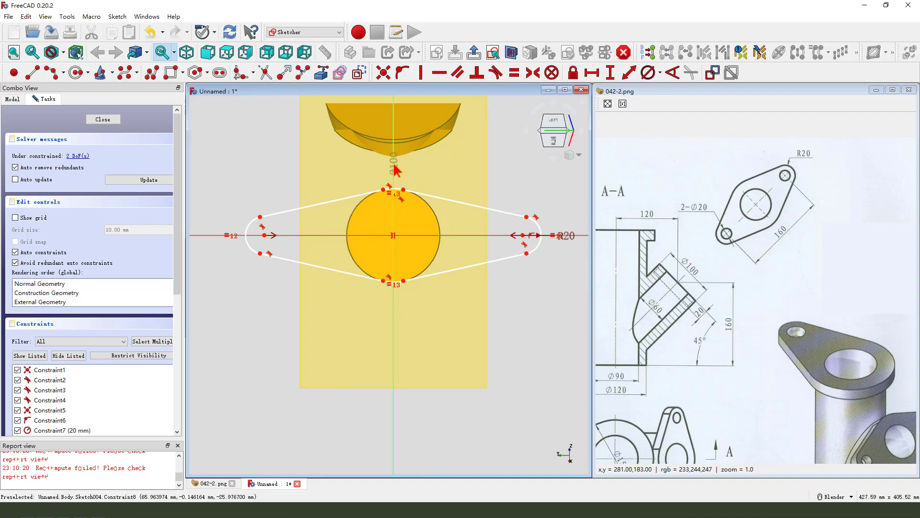
pyautogui.scroll(-2, 415, 232)
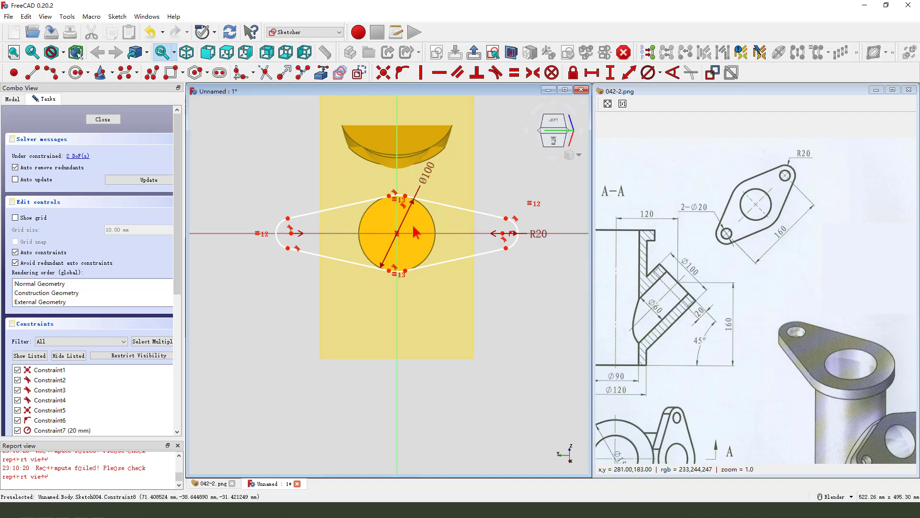
pyautogui.click(502, 234)
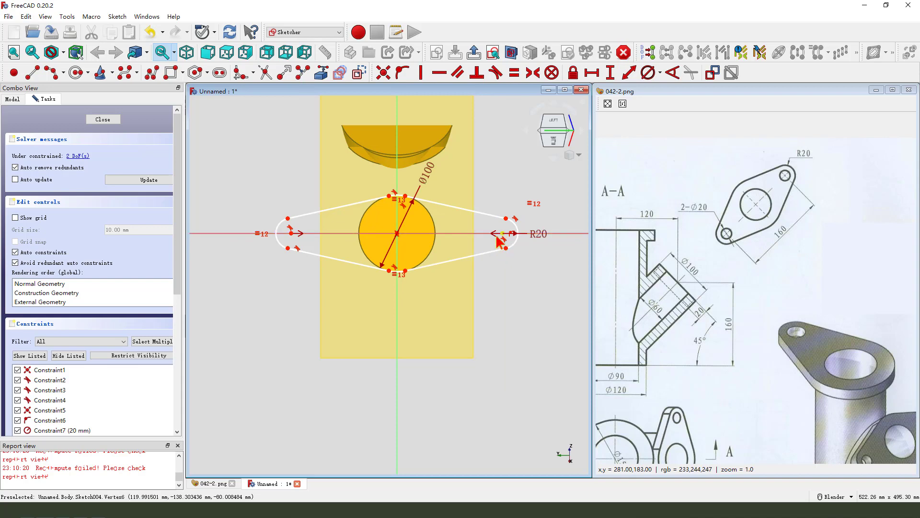
pyautogui.click(592, 72)
pyautogui.write('16')
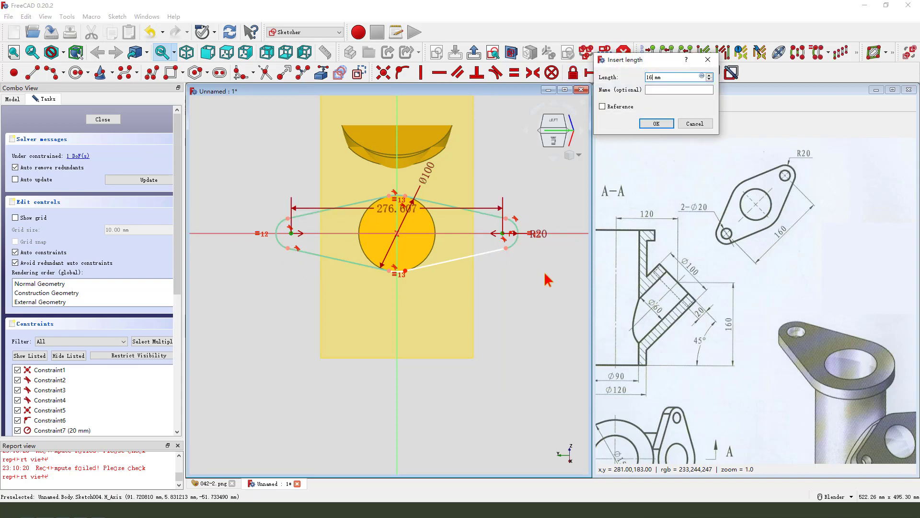
pyautogui.write('0')
pyautogui.press('Return')
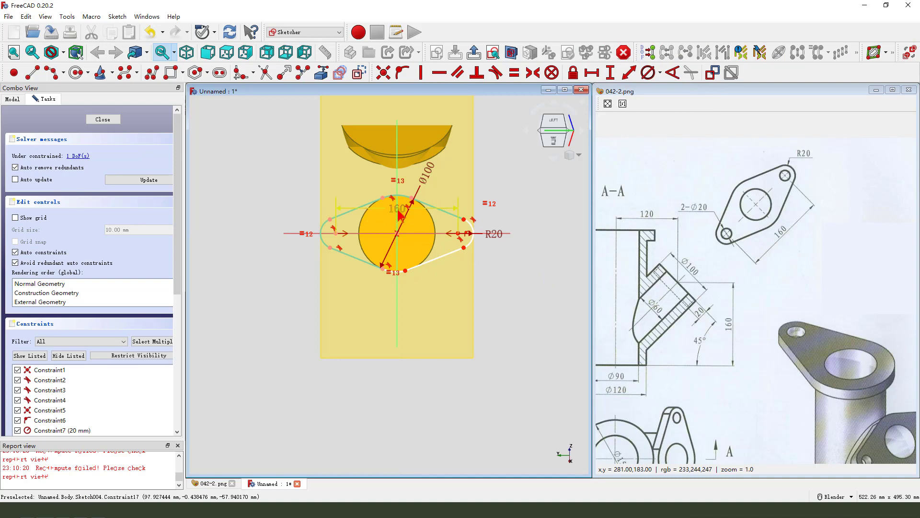
pyautogui.scroll(2, 405, 323)
pyautogui.scroll(3, 417, 265)
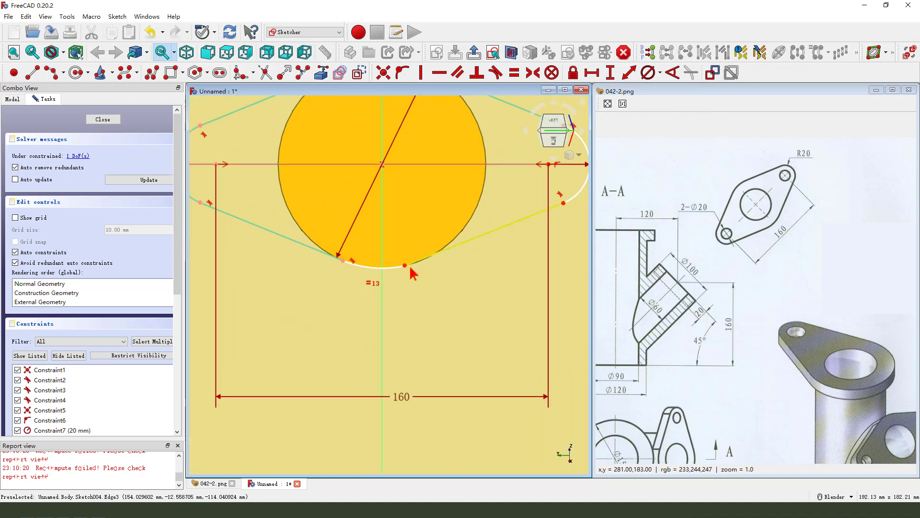
pyautogui.click(409, 263)
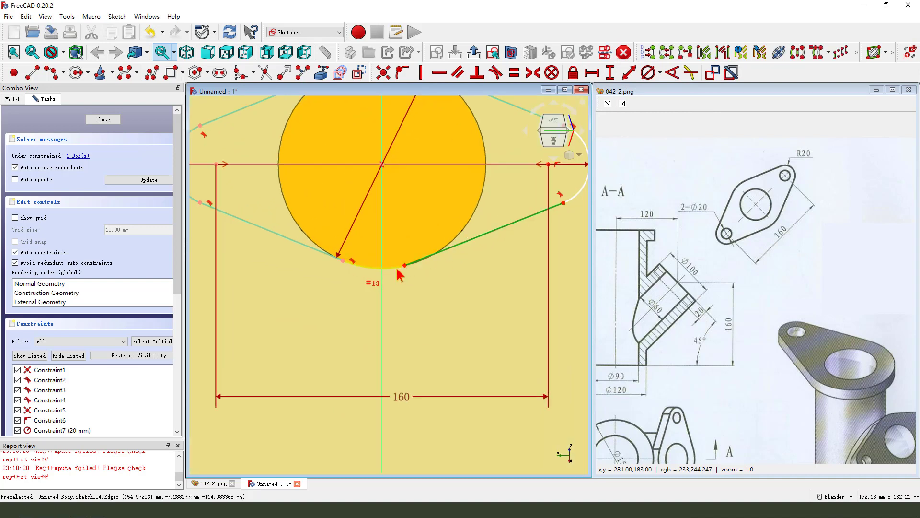
pyautogui.click(496, 72)
pyautogui.scroll(-3, 461, 252)
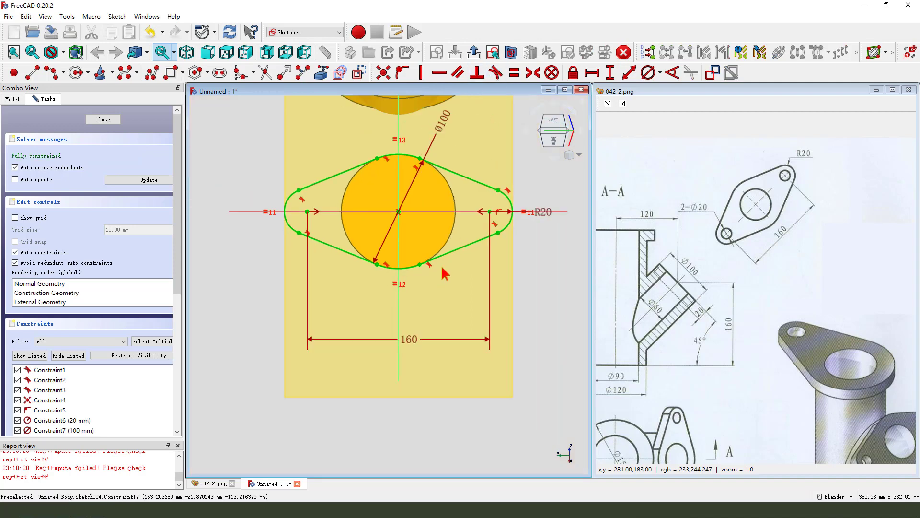
pyautogui.scroll(-1, 389, 282)
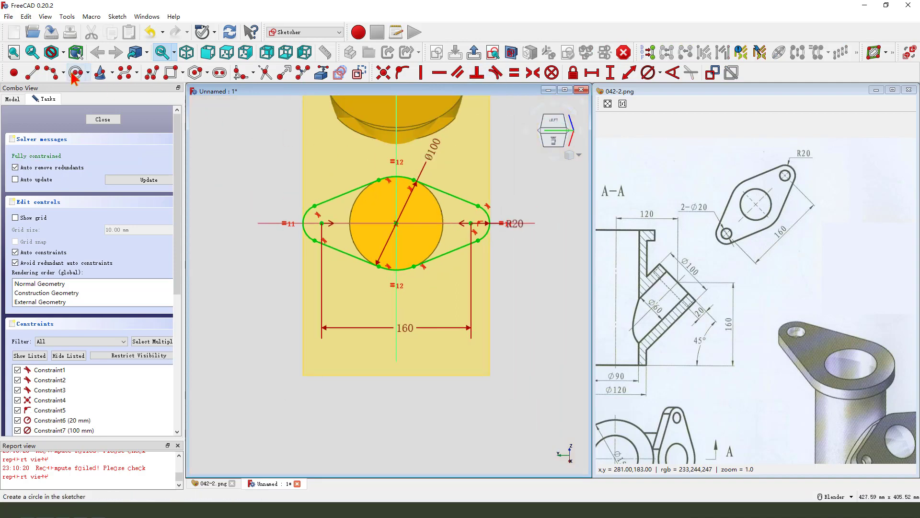
pyautogui.scroll(2, 403, 265)
# Draw circles at both end-arc centres, made equal with a 20 mm diameter
pyautogui.click(281, 202)
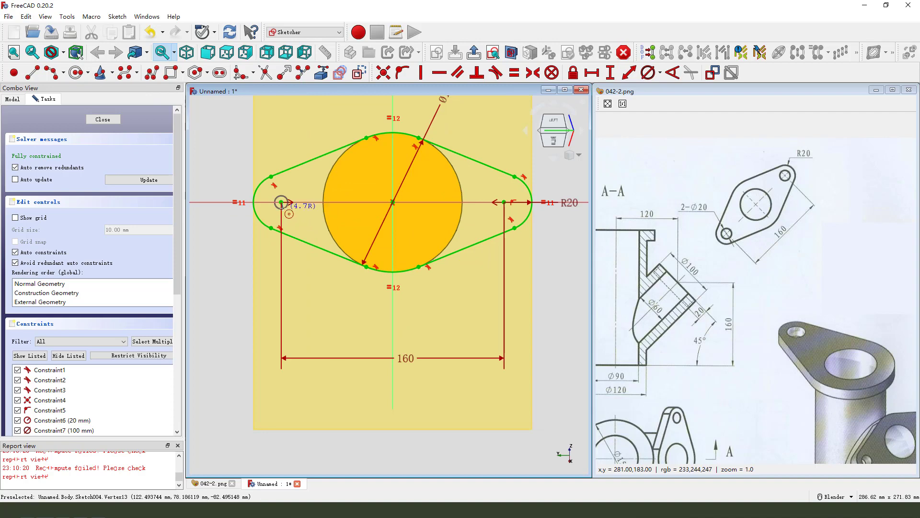
pyautogui.click(292, 202)
pyautogui.click(504, 202)
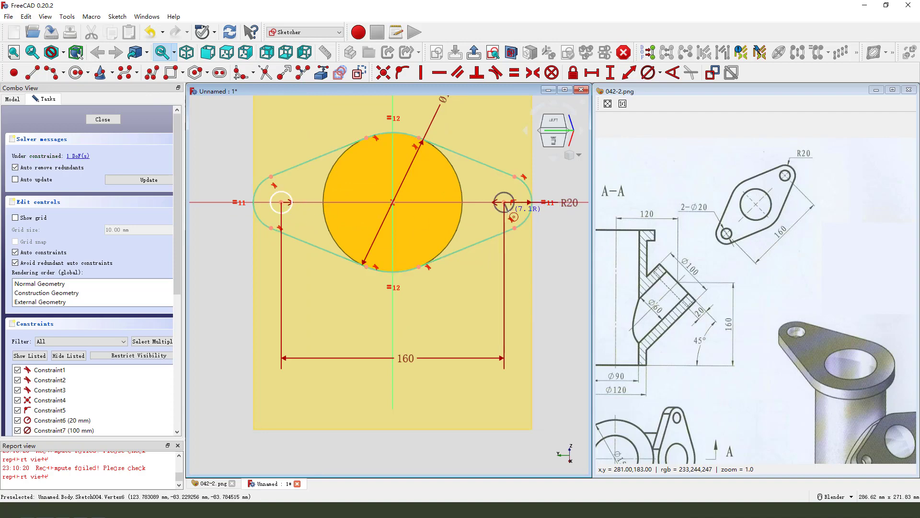
pyautogui.click(290, 196)
pyautogui.click(514, 72)
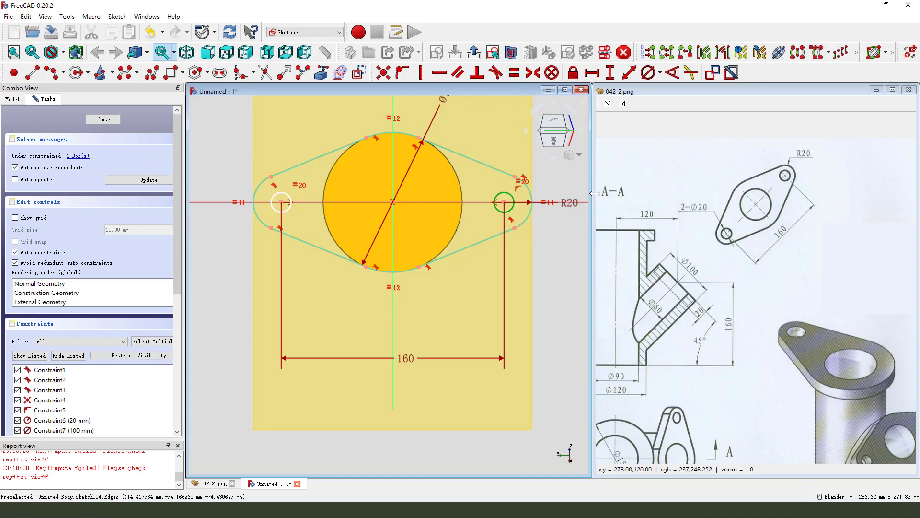
pyautogui.click(647, 72)
pyautogui.write('2')
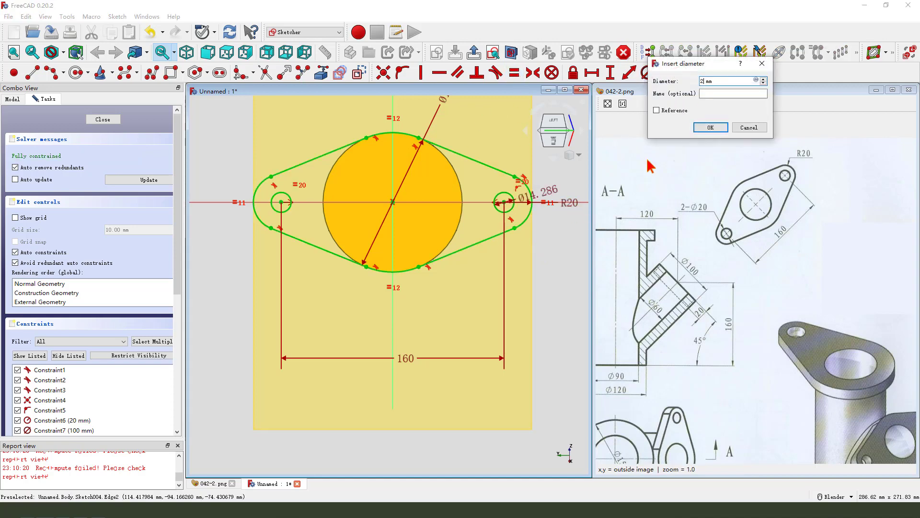
pyautogui.write('0')
pyautogui.press('Return')
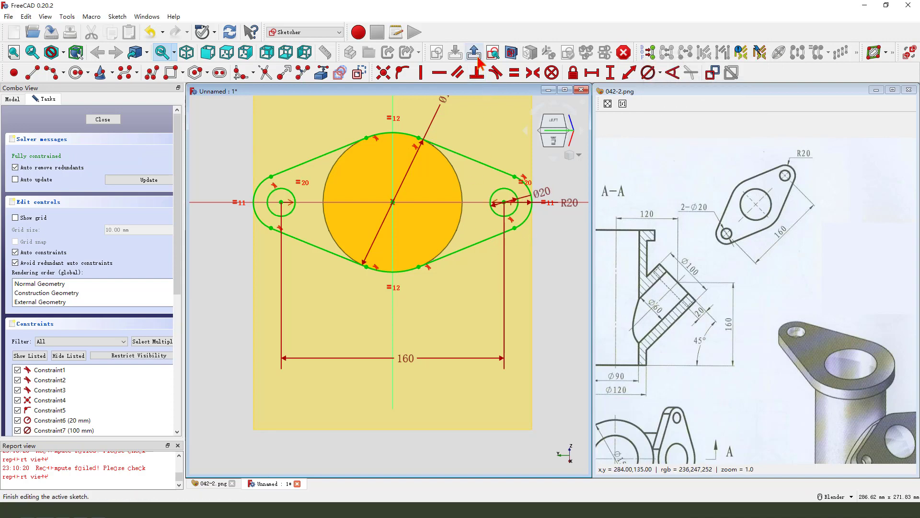
# Pad the flange sketch 20 mm thick in the reversed direction
pyautogui.click(474, 53)
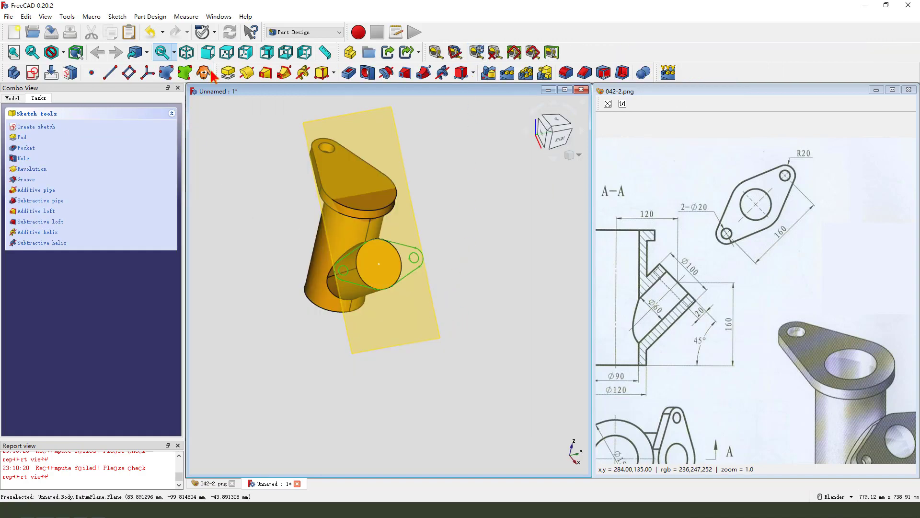
pyautogui.click(227, 72)
pyautogui.scroll(2, 373, 314)
pyautogui.moveTo(373, 314)
pyautogui.mouseDown(button='middle')
pyautogui.moveTo(429, 259)
pyautogui.moveTo(440, 265)
pyautogui.mouseUp(button='middle')
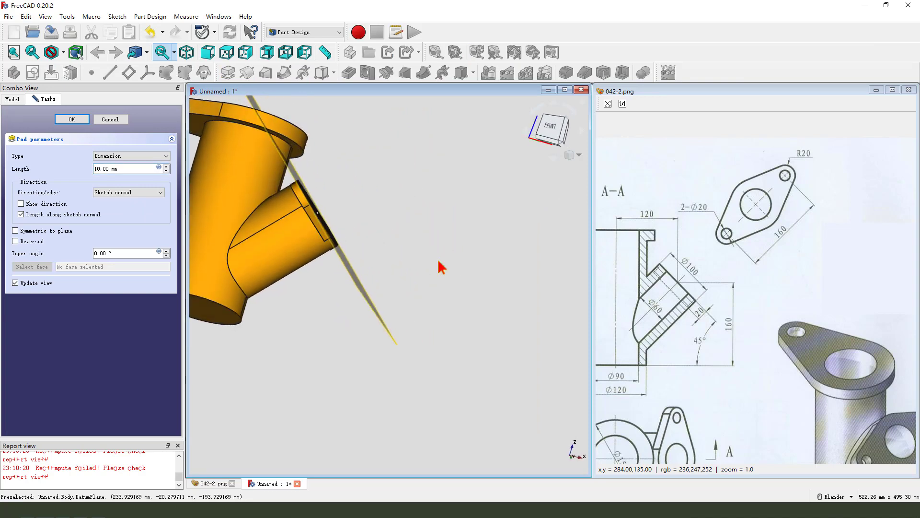
pyautogui.click(15, 242)
pyautogui.write('2')
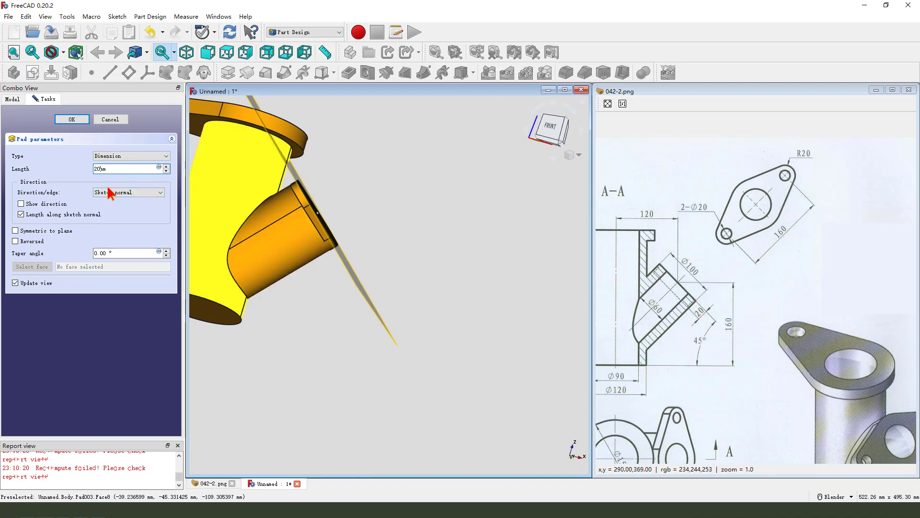
pyautogui.write('0')
pyautogui.click(71, 119)
pyautogui.scroll(-3, 464, 251)
pyautogui.moveTo(464, 251); pyautogui.dragTo(453, 305, button='middle')
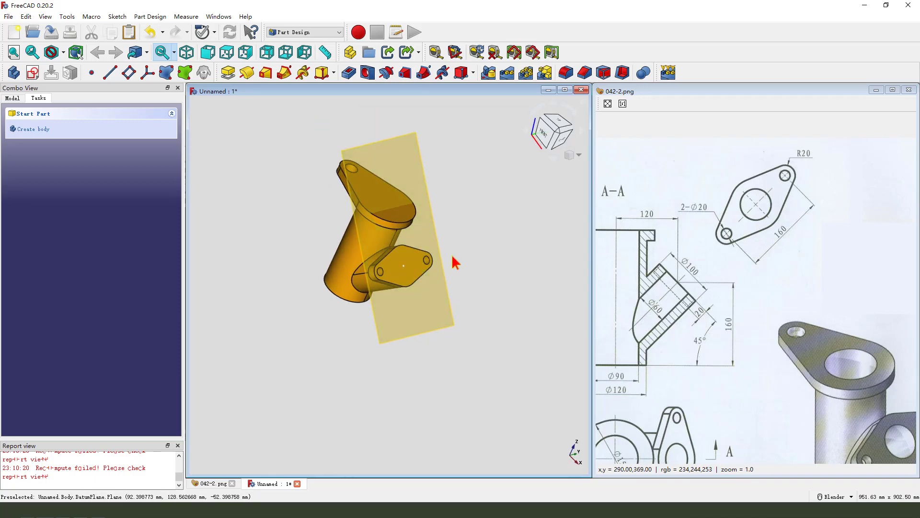
pyautogui.moveTo(450, 262); pyautogui.dragTo(431, 270, button='middle')
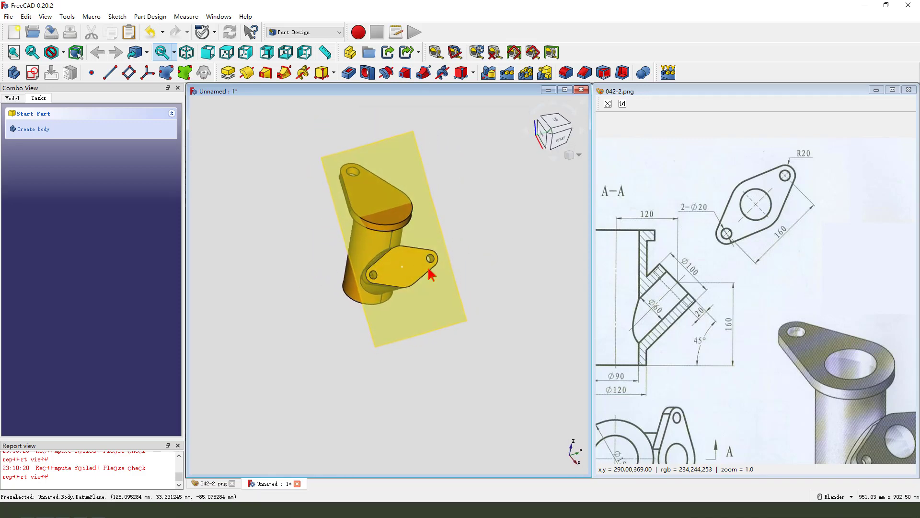
pyautogui.scroll(3, 765, 261)
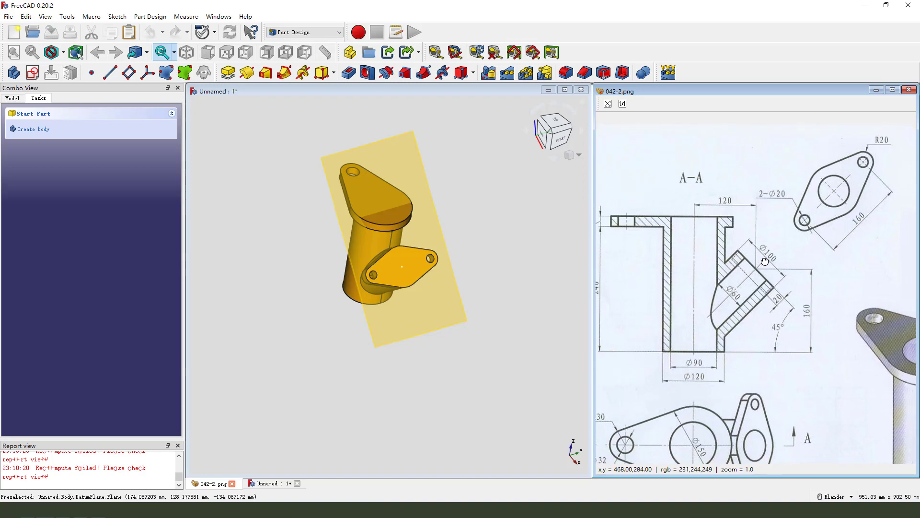
# Start a new sketch on the body's XY plane
pyautogui.moveTo(689, 347); pyautogui.dragTo(694, 344)
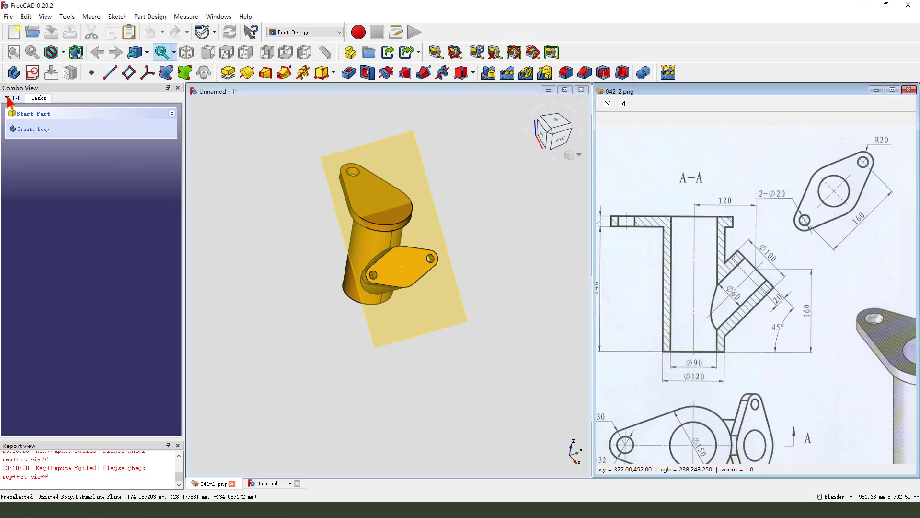
pyautogui.click(32, 72)
pyautogui.scroll(2, 424, 248)
pyautogui.moveTo(442, 199); pyautogui.dragTo(354, 202, button='middle')
pyautogui.moveTo(435, 217); pyautogui.dragTo(394, 214, button='middle')
pyautogui.click(393, 209)
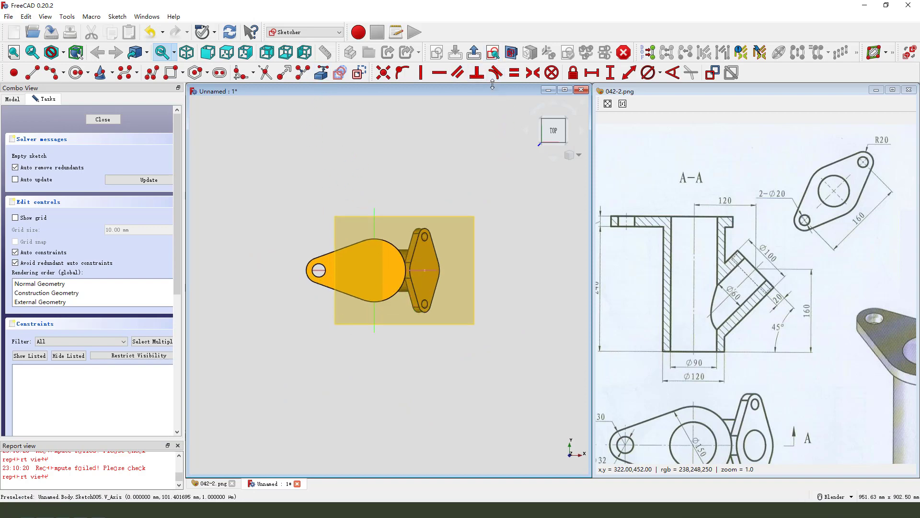
# Draw a circle centred on the origin and constrain its diameter to 90 mm
pyautogui.click(145, 72)
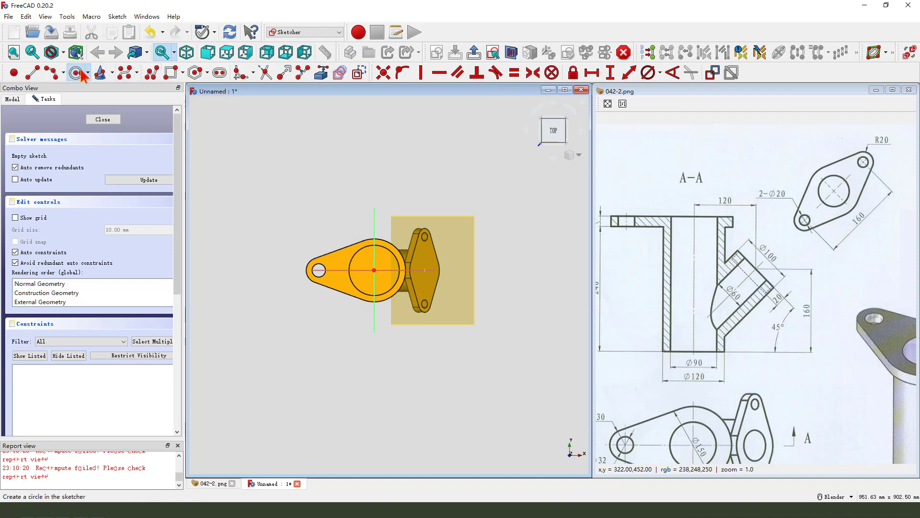
pyautogui.click(374, 270)
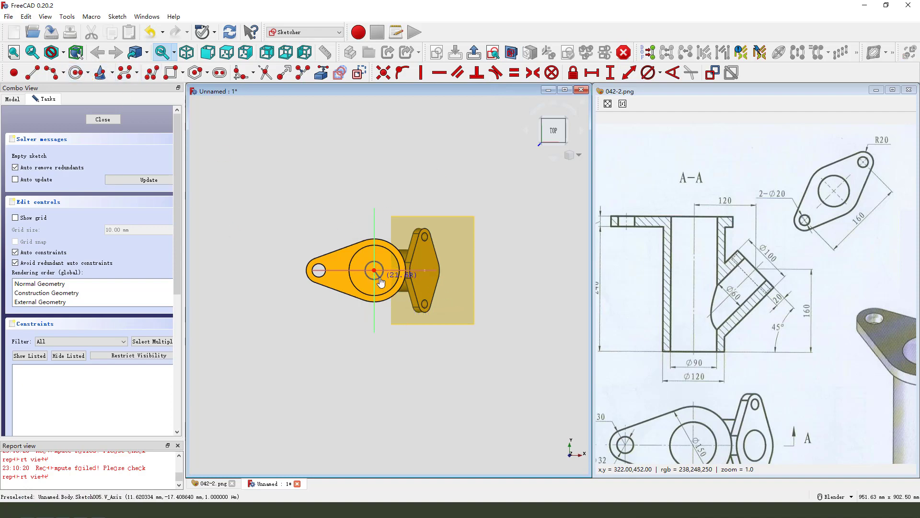
pyautogui.click(648, 73)
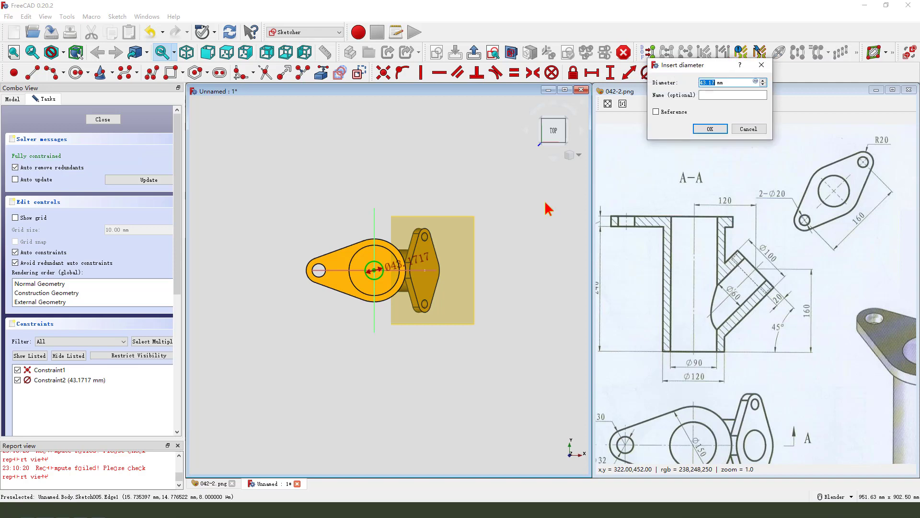
pyautogui.press('Return')
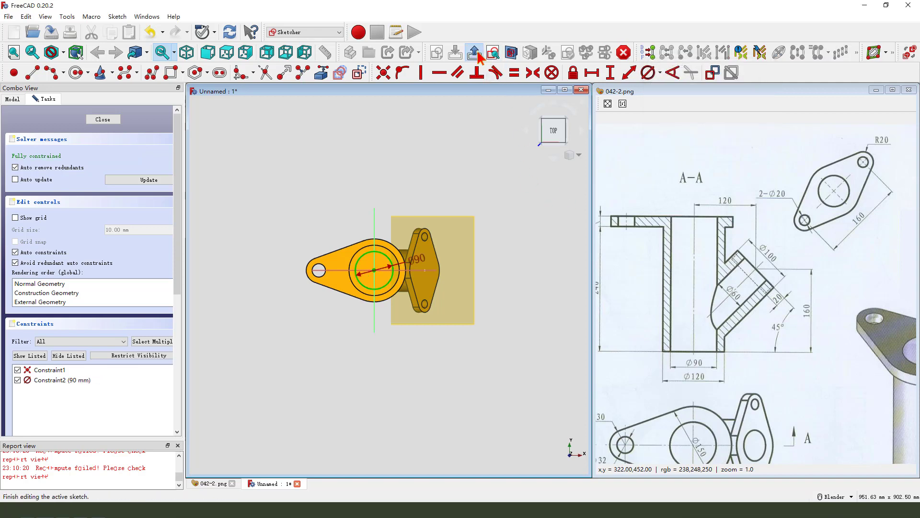
# Pocket the Ø90 circle Through all, symmetric to the sketch plane, and inspect the bore
pyautogui.click(624, 53)
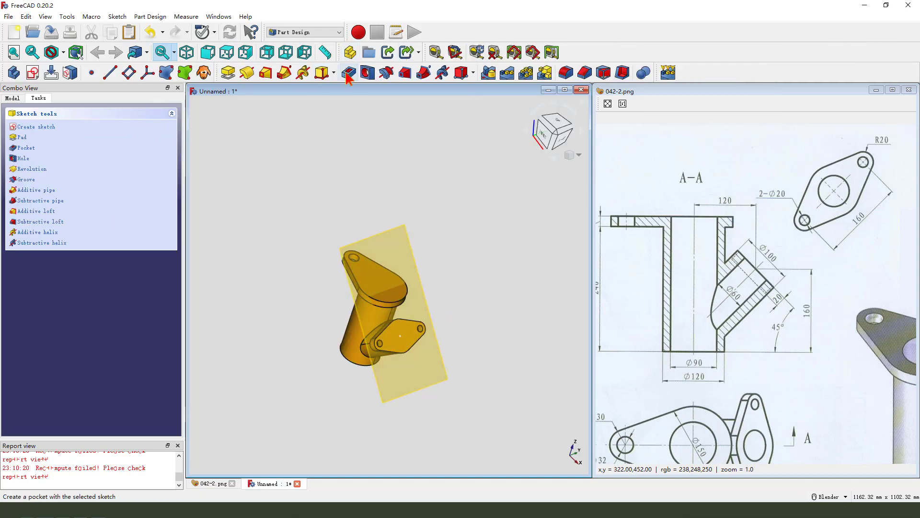
pyautogui.click(350, 74)
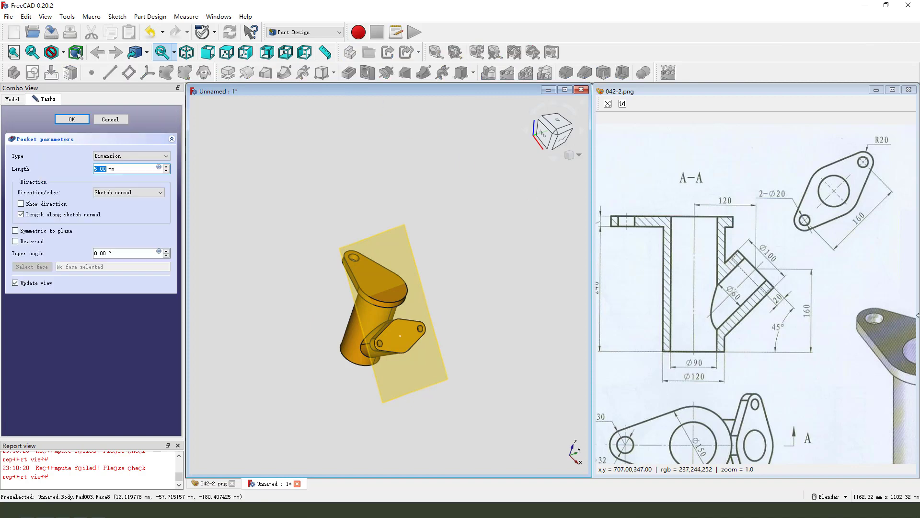
pyautogui.click(130, 156)
pyautogui.click(129, 169)
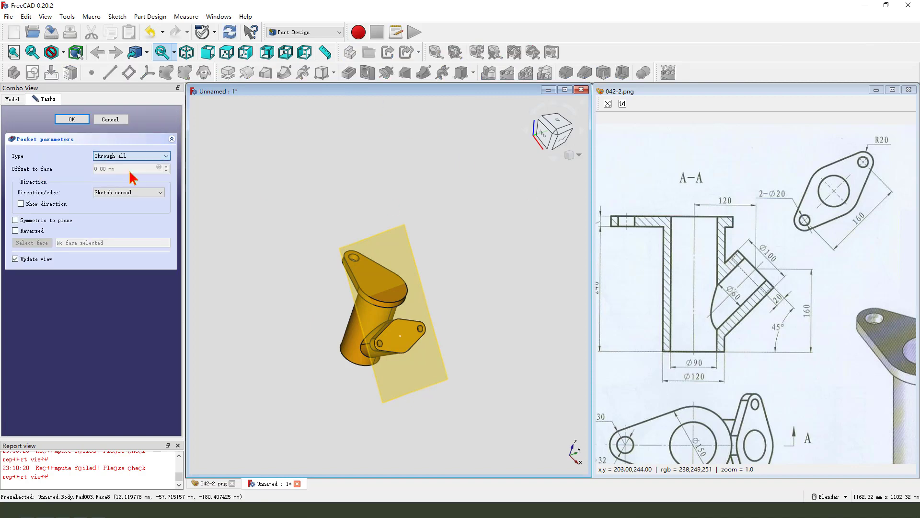
pyautogui.click(16, 221)
pyautogui.moveTo(391, 369)
pyautogui.mouseDown(button='middle')
pyautogui.moveTo(421, 271)
pyautogui.moveTo(381, 376)
pyautogui.mouseUp(button='middle')
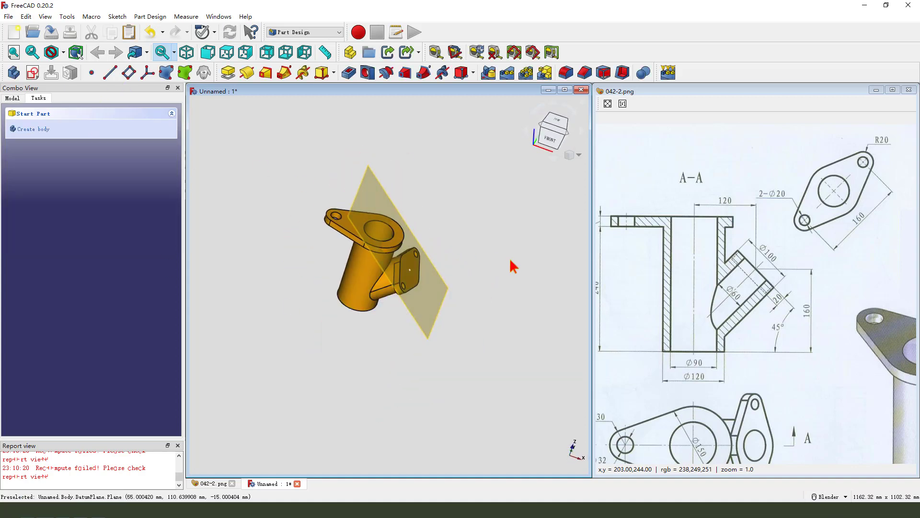
pyautogui.moveTo(508, 261)
pyautogui.mouseDown(button='middle')
pyautogui.moveTo(493, 278)
pyautogui.moveTo(496, 295)
pyautogui.moveTo(441, 248)
pyautogui.mouseUp(button='middle')
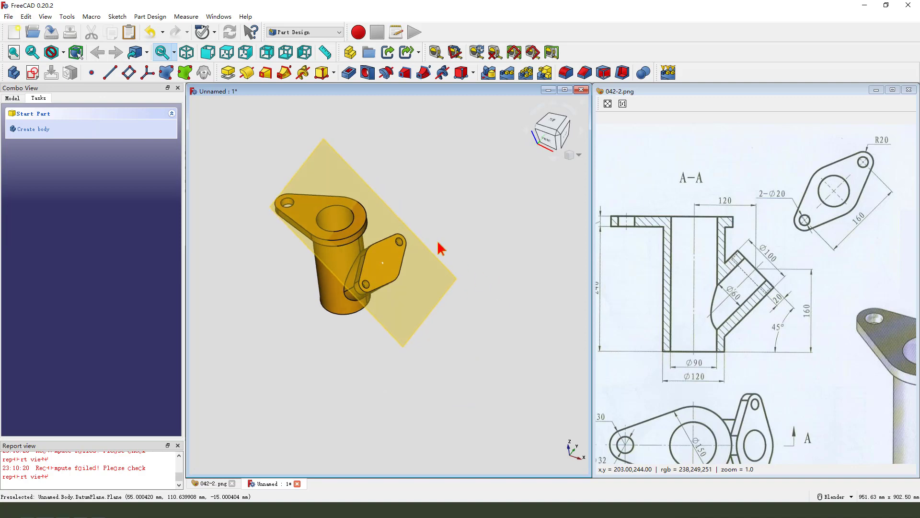
# Start a new sketch on the angled datum plane with the section view on
pyautogui.click(410, 232)
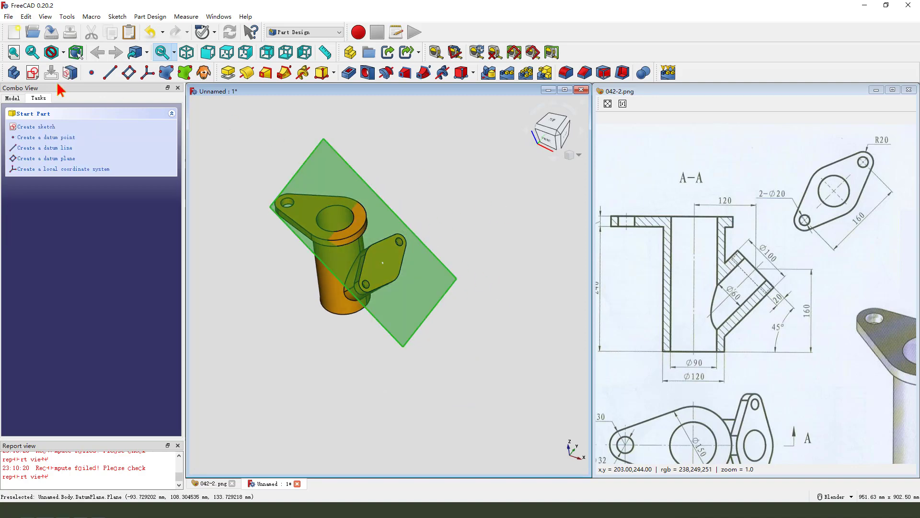
pyautogui.click(33, 72)
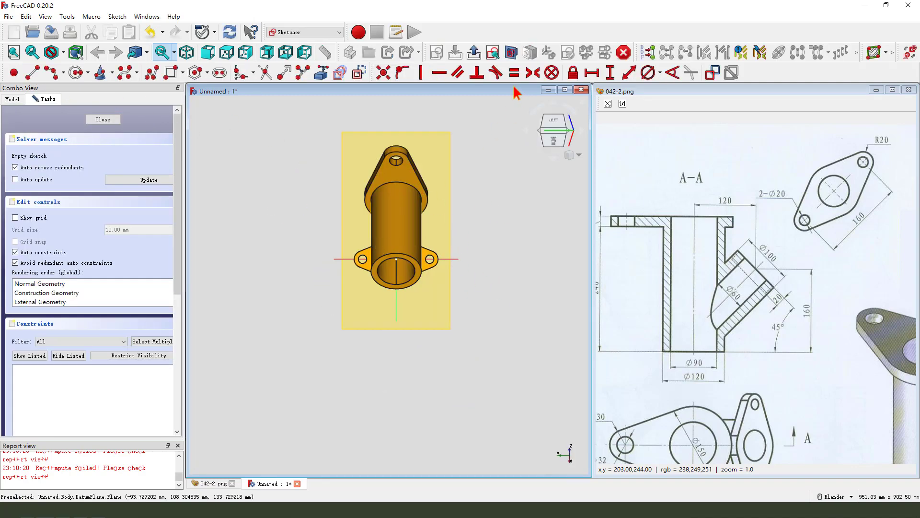
pyautogui.click(511, 52)
pyautogui.scroll(2, 461, 243)
# Draw a circle at the sketch origin and constrain its diameter to 60 mm
pyautogui.click(76, 72)
pyautogui.click(367, 271)
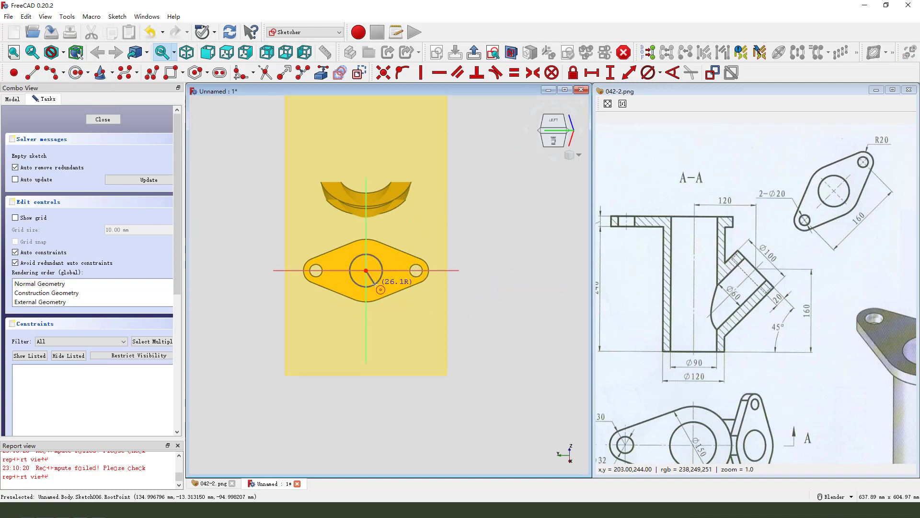
pyautogui.click(383, 274)
pyautogui.click(385, 264)
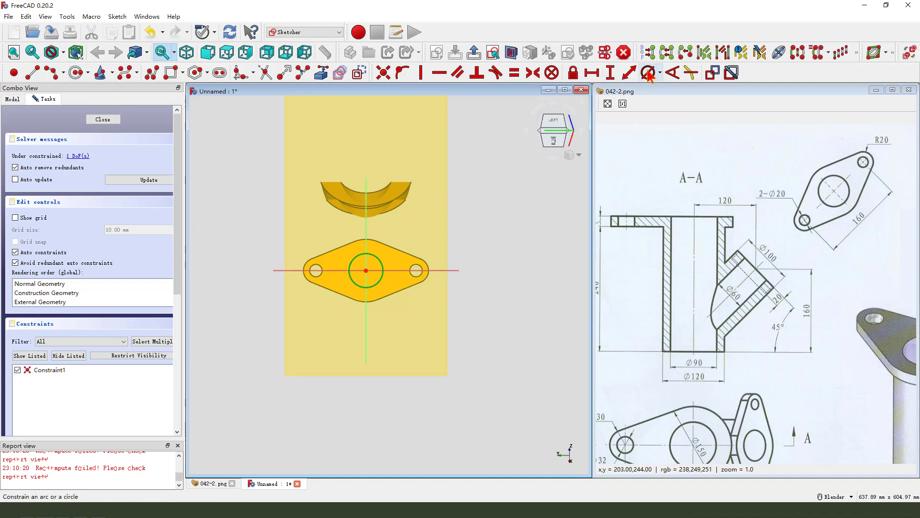
pyautogui.click(648, 73)
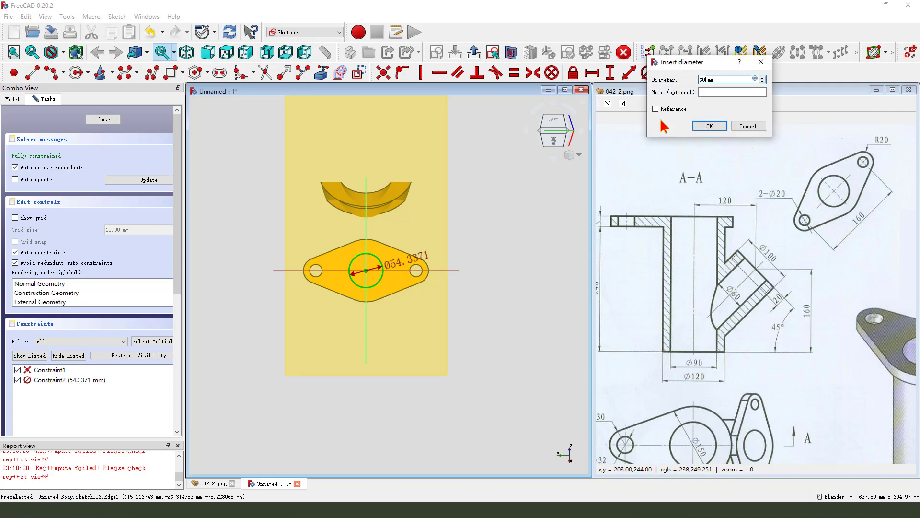
pyautogui.click(709, 125)
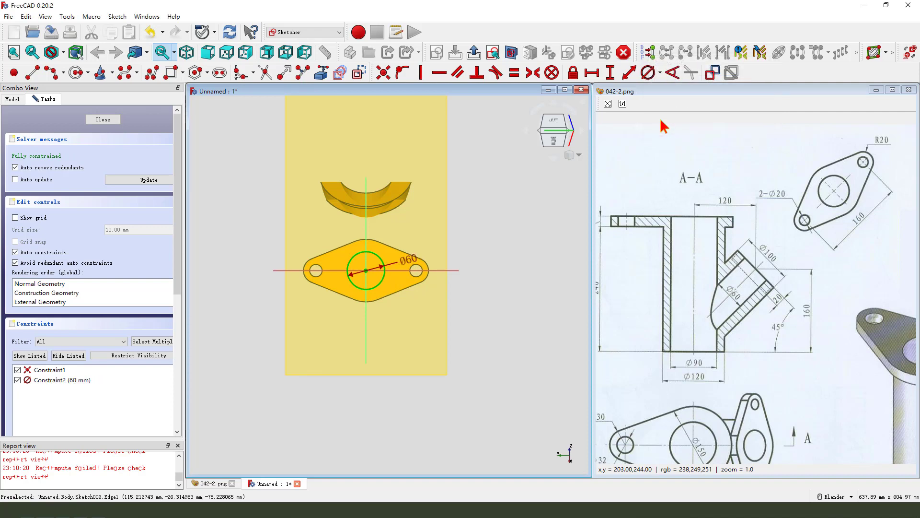
# Close the branch sketch and start a pocket, first trying the first-face limit type
pyautogui.click(474, 51)
pyautogui.moveTo(387, 292); pyautogui.dragTo(395, 292, button='middle')
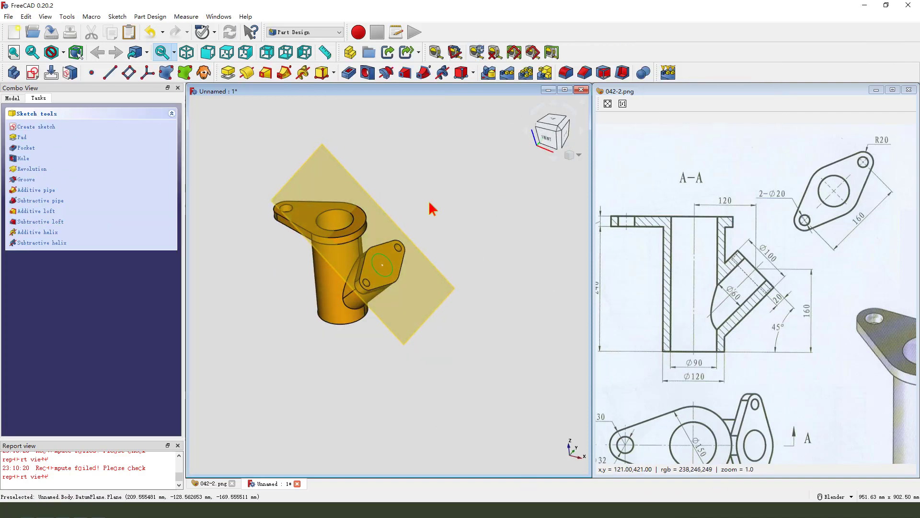
pyautogui.click(348, 76)
pyautogui.press('1')
pyautogui.click(150, 160)
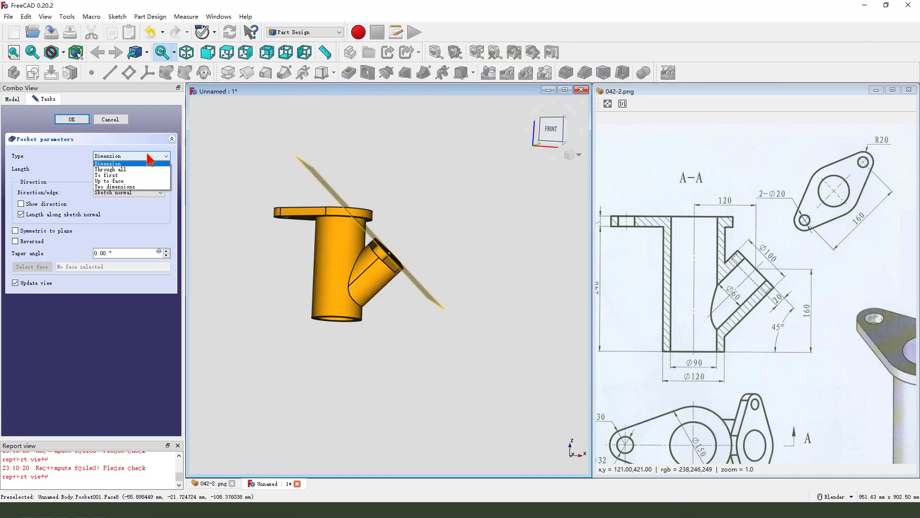
pyautogui.click(118, 175)
# Switch the pocket to Up to face, pick the main bore's inner face, and confirm
pyautogui.moveTo(369, 352); pyautogui.dragTo(408, 277, button='middle')
pyautogui.moveTo(302, 259)
pyautogui.mouseDown(button='middle')
pyautogui.moveTo(337, 309)
pyautogui.moveTo(238, 238)
pyautogui.mouseUp(button='middle')
pyautogui.click(130, 156)
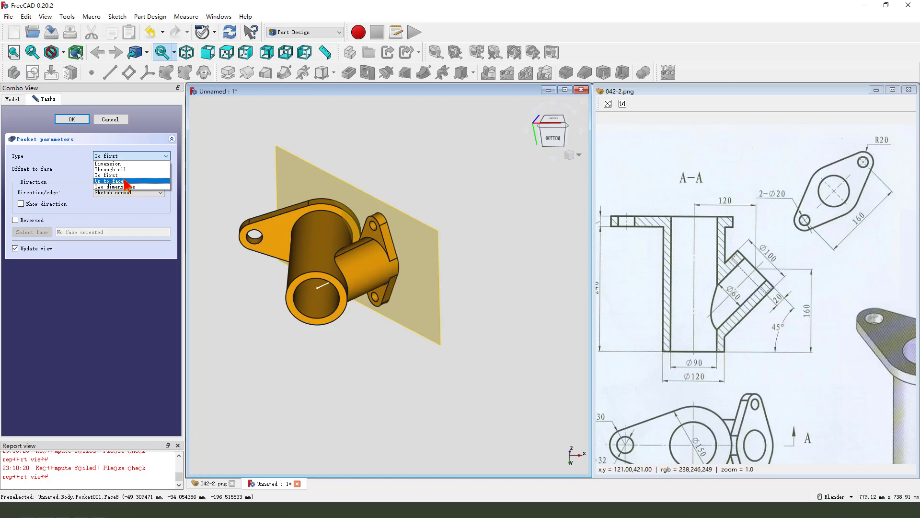
pyautogui.click(127, 182)
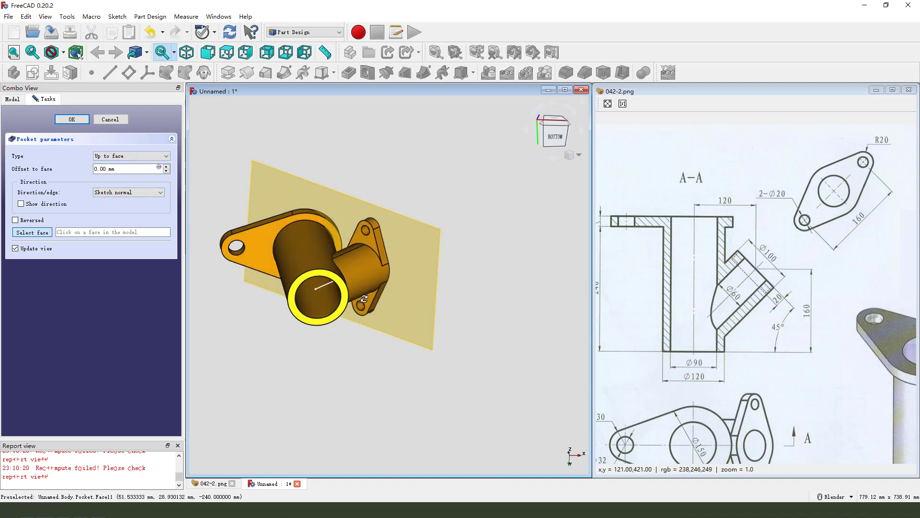
pyautogui.moveTo(306, 290); pyautogui.dragTo(333, 294, button='middle')
pyautogui.click(358, 326)
pyautogui.moveTo(338, 331)
pyautogui.mouseDown(button='middle')
pyautogui.moveTo(361, 319)
pyautogui.moveTo(338, 302)
pyautogui.mouseUp(button='middle')
pyautogui.press('Return')
pyautogui.moveTo(381, 278); pyautogui.dragTo(323, 382, button='middle')
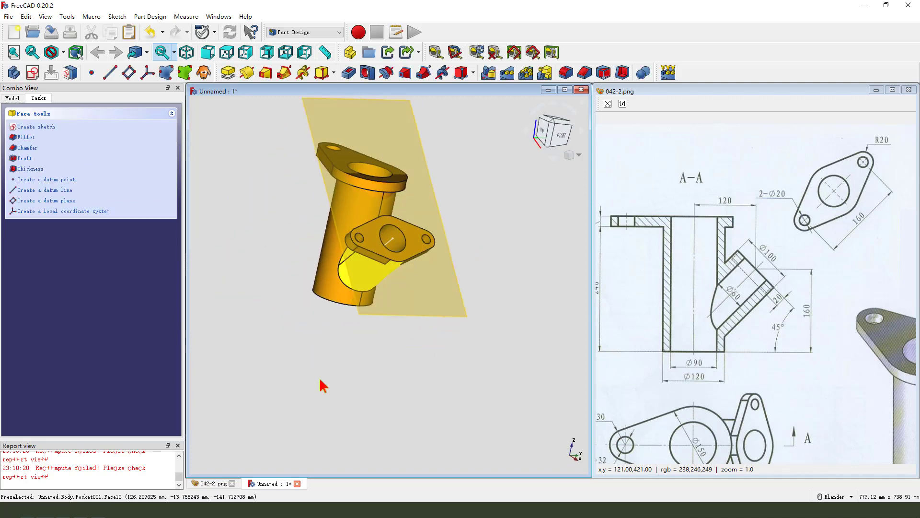
# Hide the angled datum plane
pyautogui.click(454, 263)
pyautogui.press('space')
pyautogui.moveTo(421, 312)
pyautogui.mouseDown(button='middle')
pyautogui.moveTo(468, 272)
pyautogui.moveTo(575, 324)
pyautogui.mouseUp(button='middle')
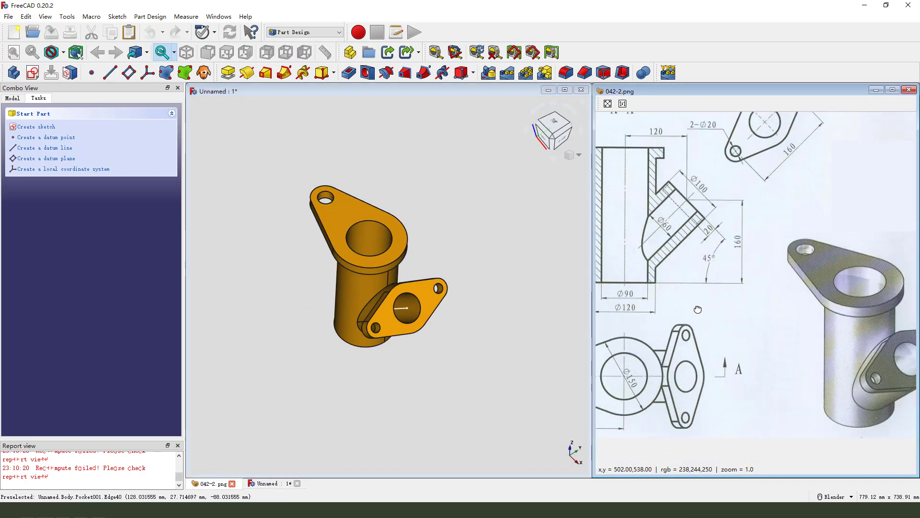
# Maximize the 3D view and show the finished fitting in isometric view
pyautogui.moveTo(783, 390); pyautogui.dragTo(669, 328, button='middle')
pyautogui.moveTo(400, 296)
pyautogui.mouseDown(button='middle')
pyautogui.moveTo(446, 325)
pyautogui.moveTo(482, 246)
pyautogui.moveTo(496, 237)
pyautogui.mouseUp(button='middle')
pyautogui.moveTo(647, 288); pyautogui.dragTo(751, 314, button='middle')
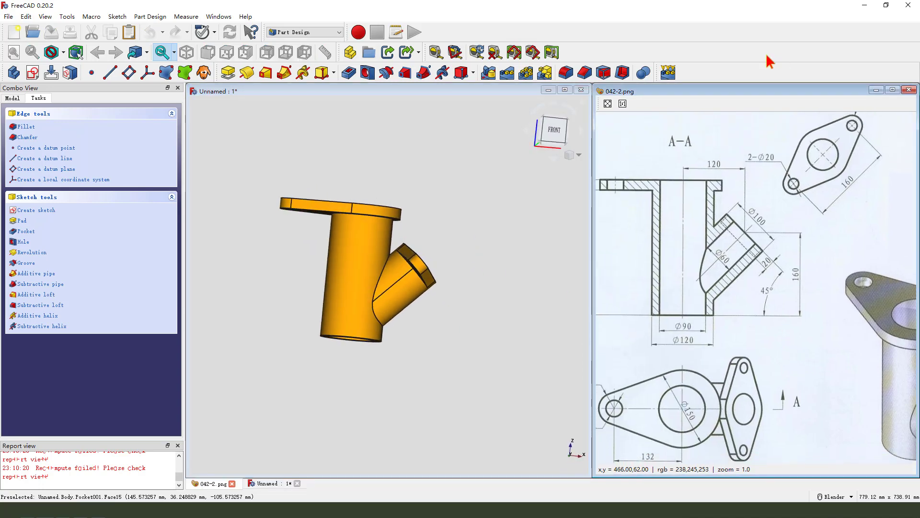
pyautogui.click(566, 91)
pyautogui.press('0')
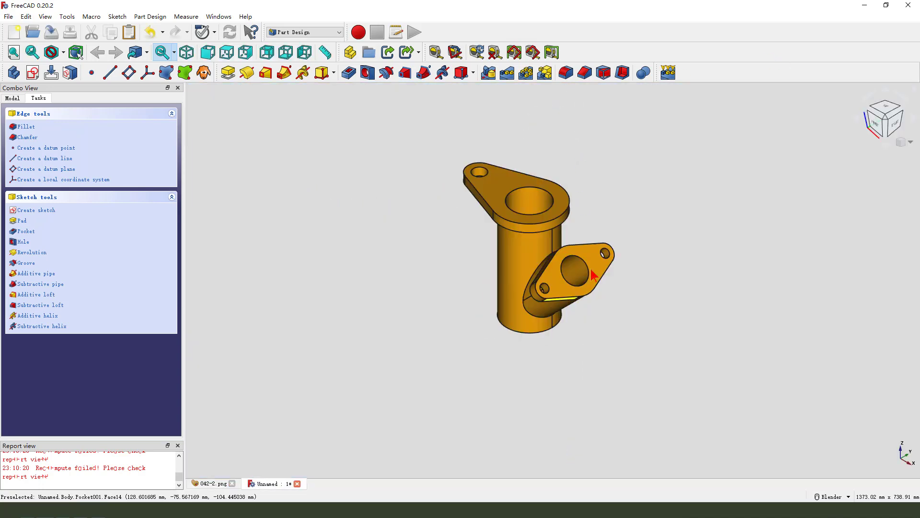
pyautogui.scroll(2, 616, 238)
pyautogui.scroll(-1, 585, 278)
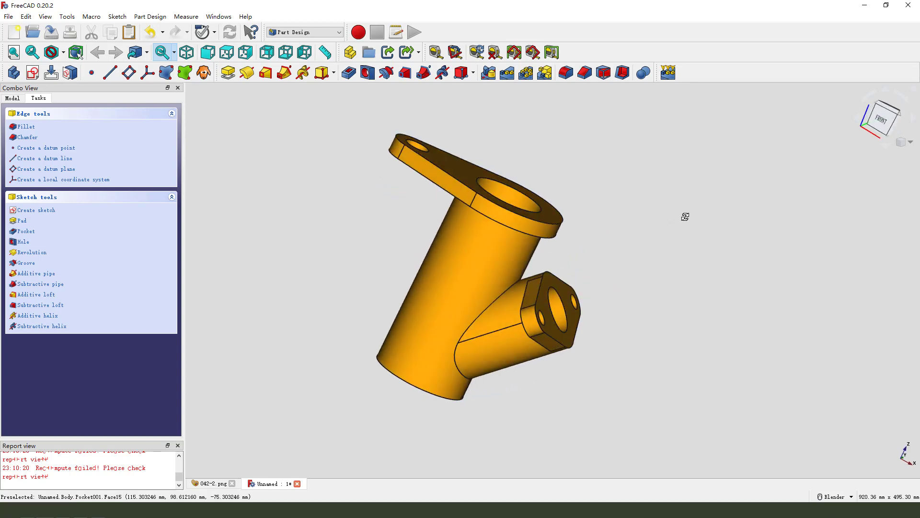